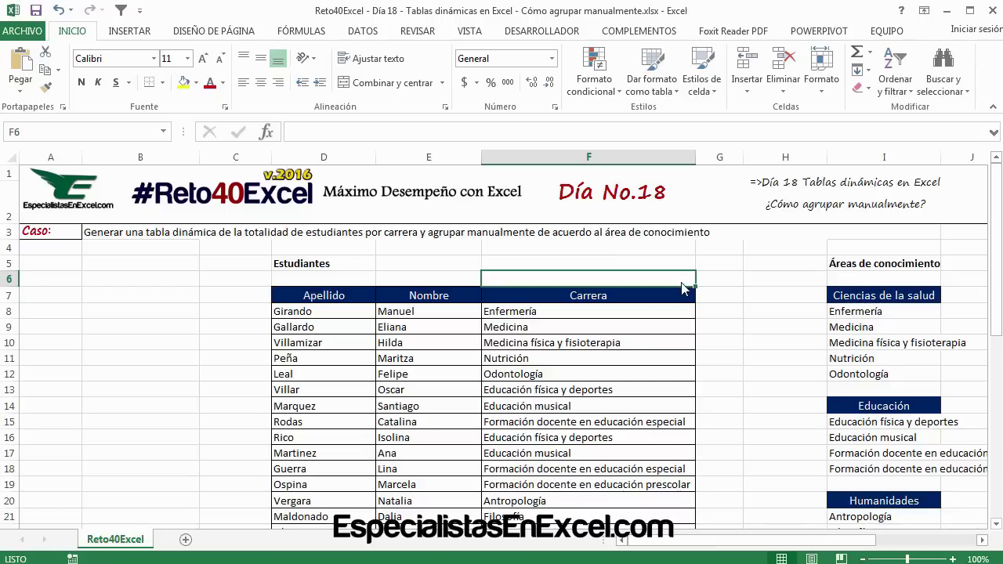
# Review the student list and the Áreas de conocimiento groupings, marking the Ciencias de la salud careers
pyautogui.click(324, 314)
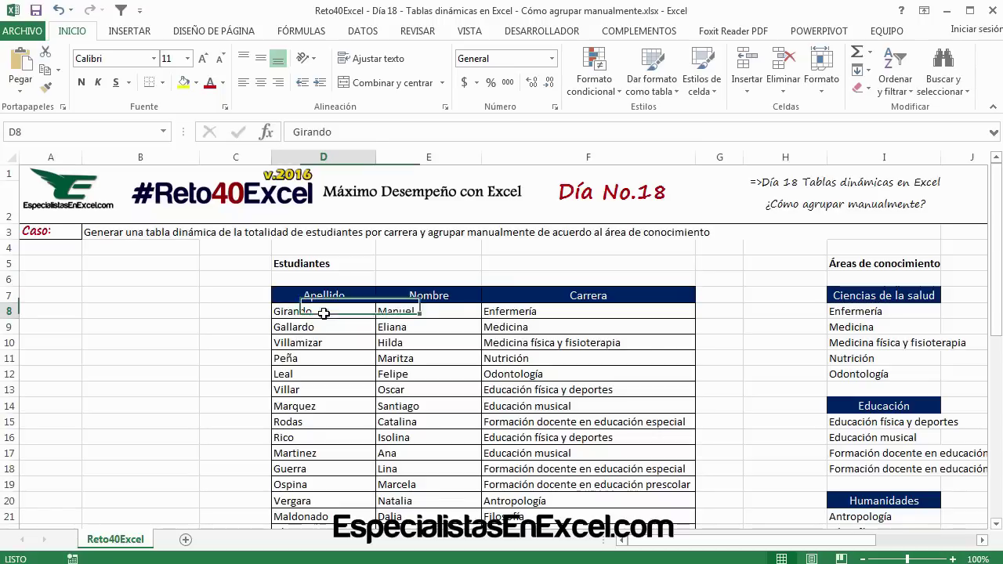
pyautogui.click(649, 343)
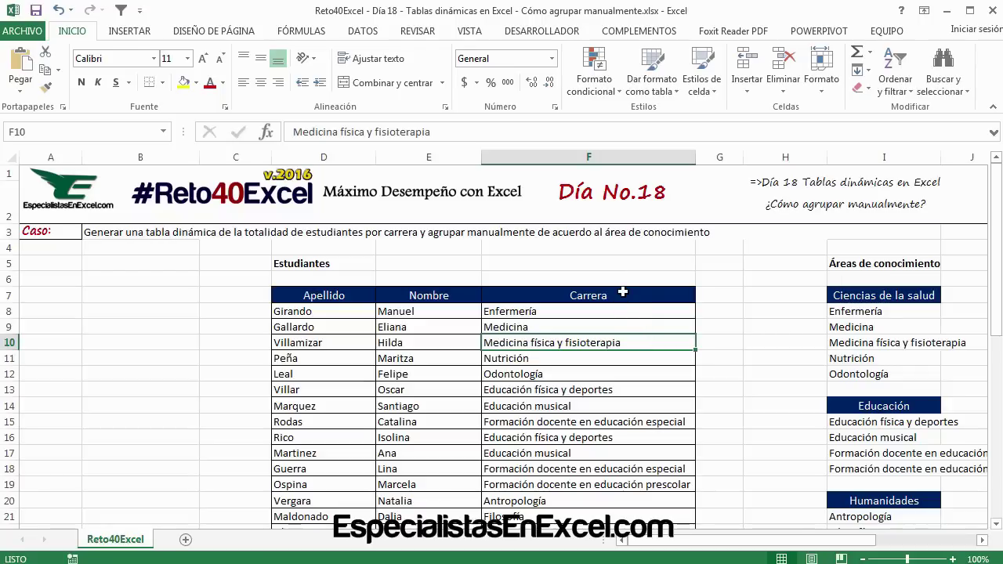
pyautogui.moveTo(627, 288); pyautogui.dragTo(617, 359)
pyautogui.click(617, 466)
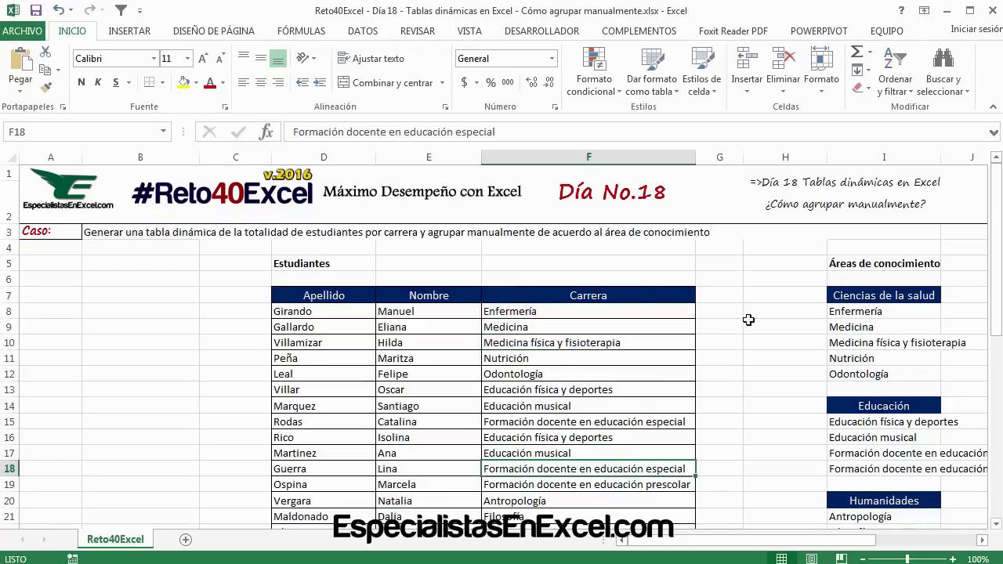
pyautogui.click(864, 267)
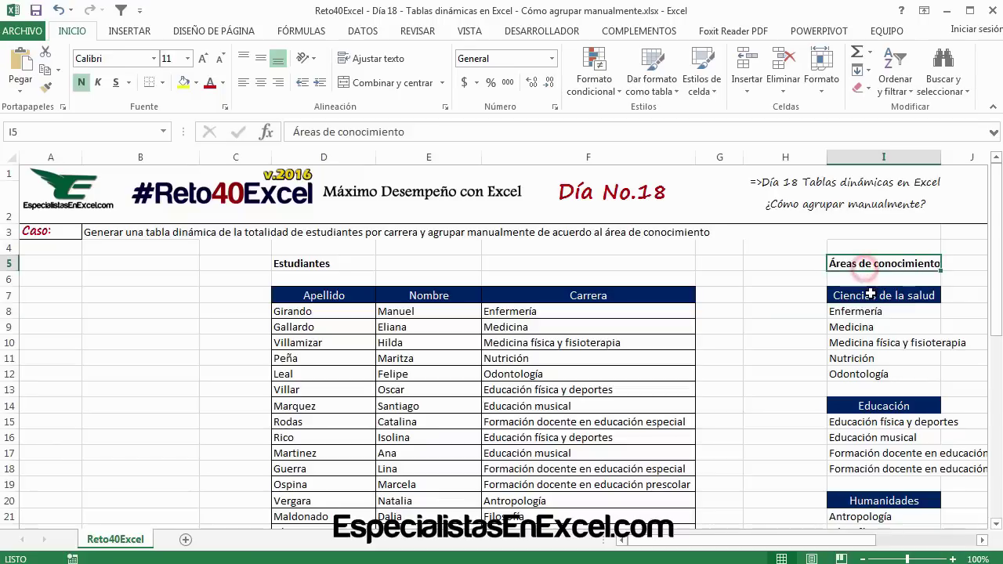
pyautogui.click(870, 295)
pyautogui.moveTo(883, 310); pyautogui.dragTo(886, 374)
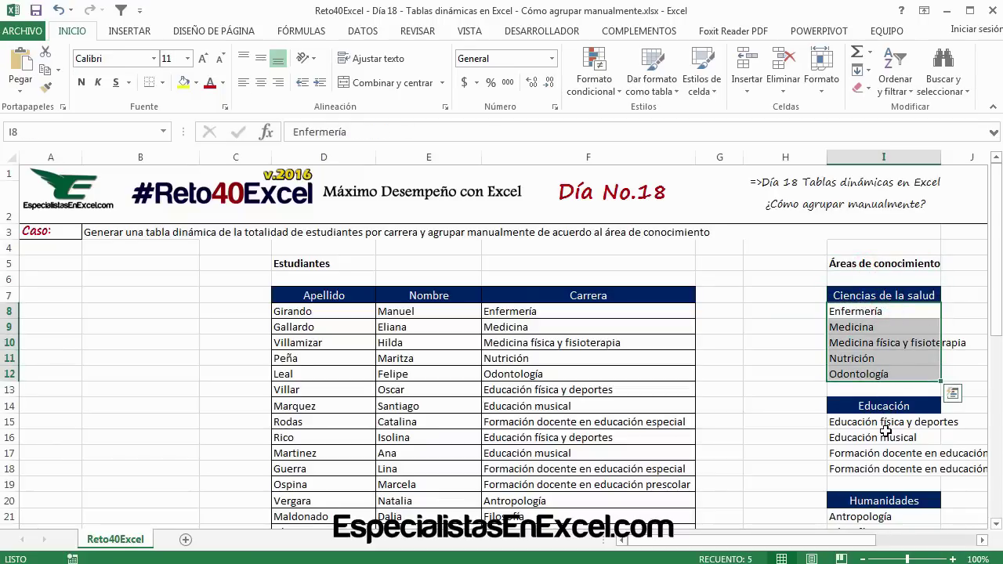
# Scroll through the lists and highlight Medicina and the first seven student careers
pyautogui.scroll(-3, 886, 427)
pyautogui.scroll(-1, 886, 431)
pyautogui.scroll(3, 886, 431)
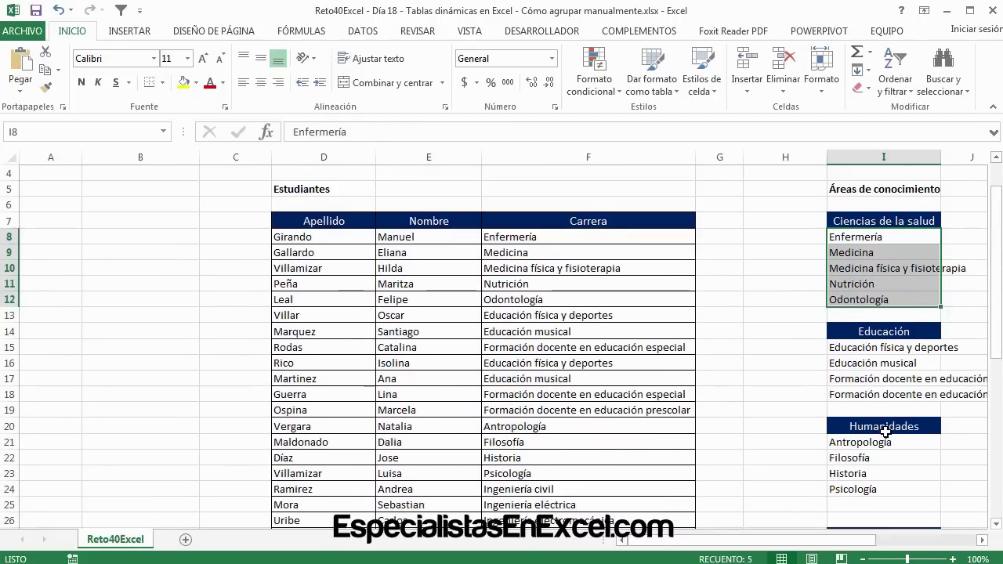
pyautogui.scroll(1, 886, 431)
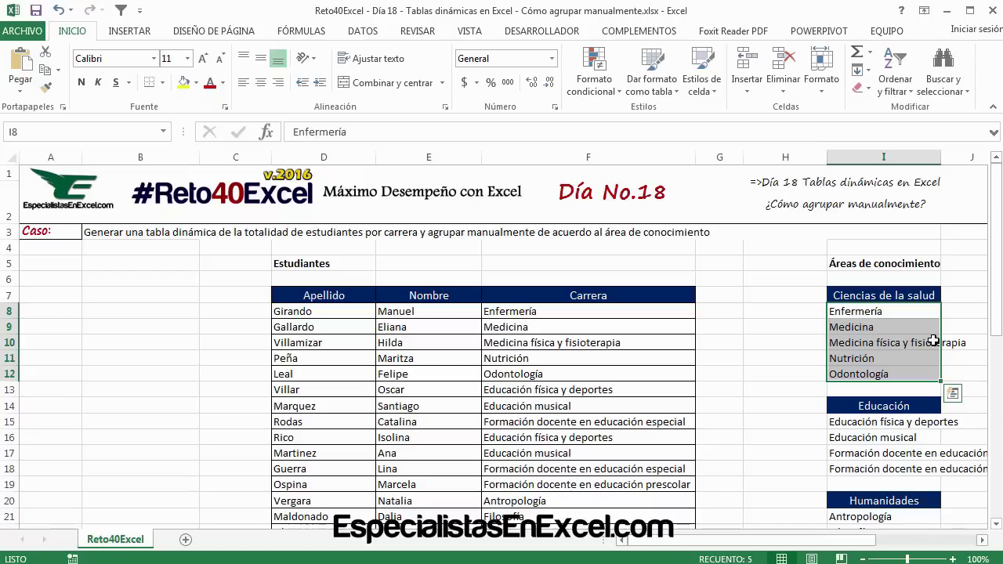
pyautogui.click(877, 323)
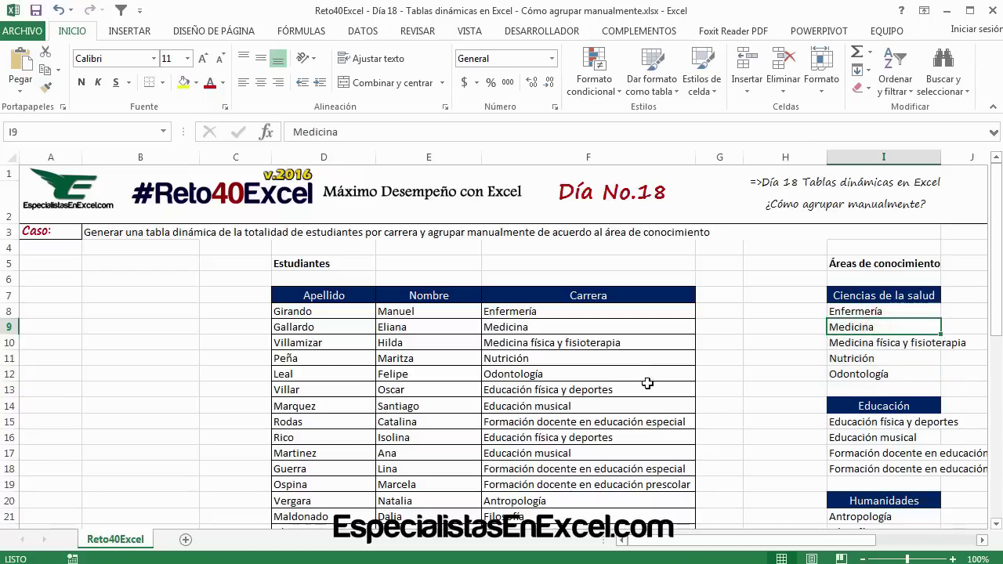
pyautogui.moveTo(538, 315); pyautogui.dragTo(535, 404)
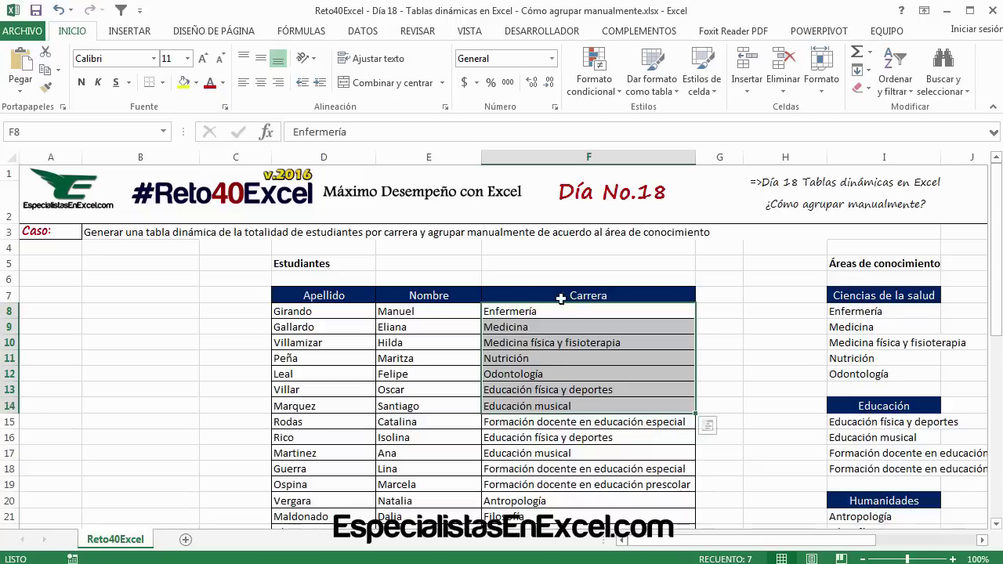
# Insert a pivot table from the student data D7:F47 onto a new worksheet
pyautogui.click(365, 337)
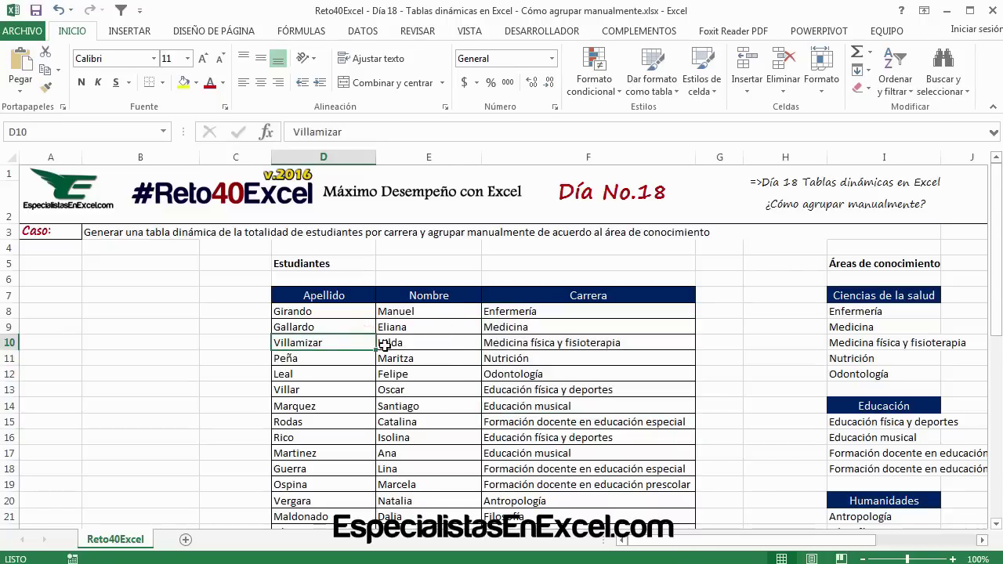
pyautogui.click(392, 342)
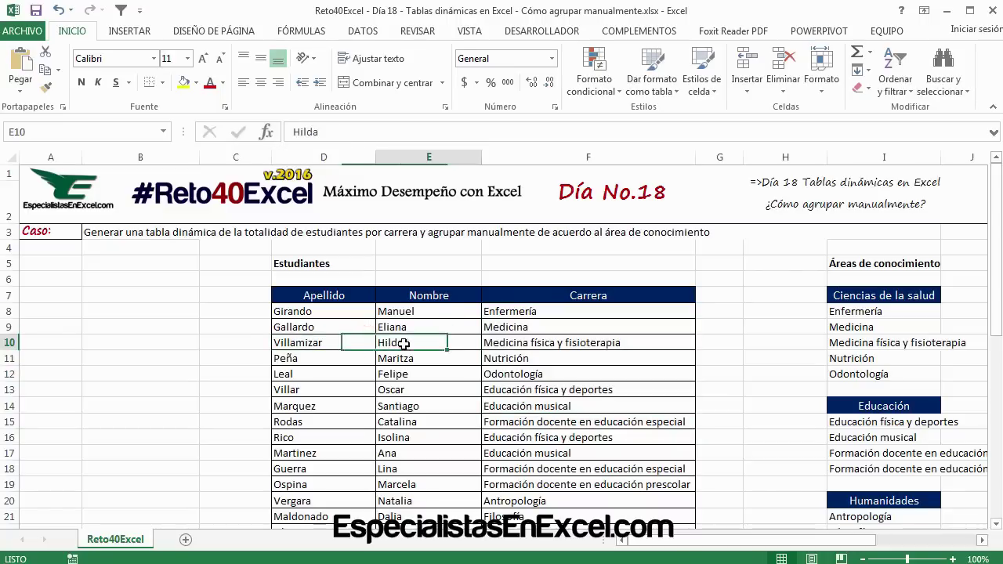
pyautogui.click(130, 31)
pyautogui.click(23, 80)
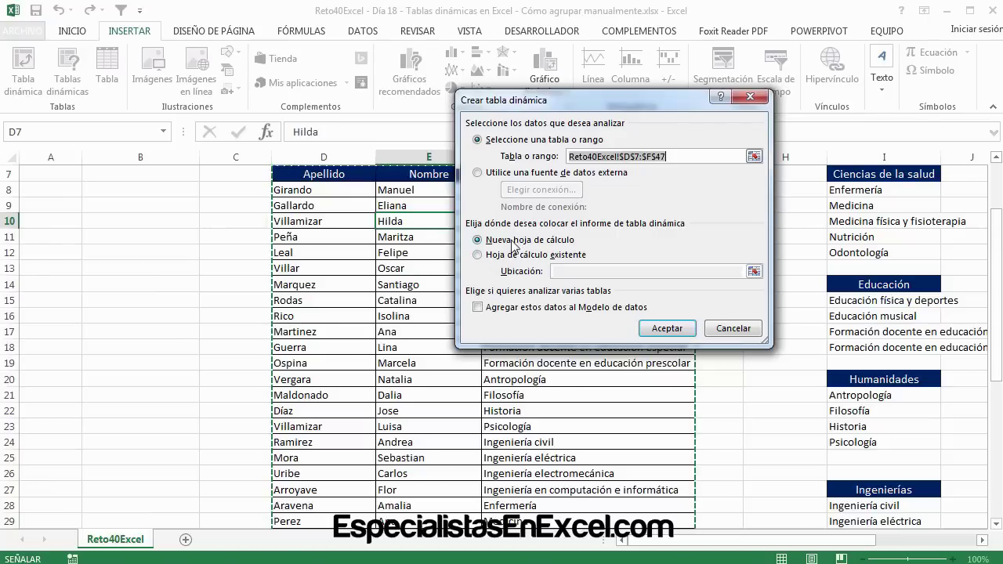
pyautogui.click(659, 332)
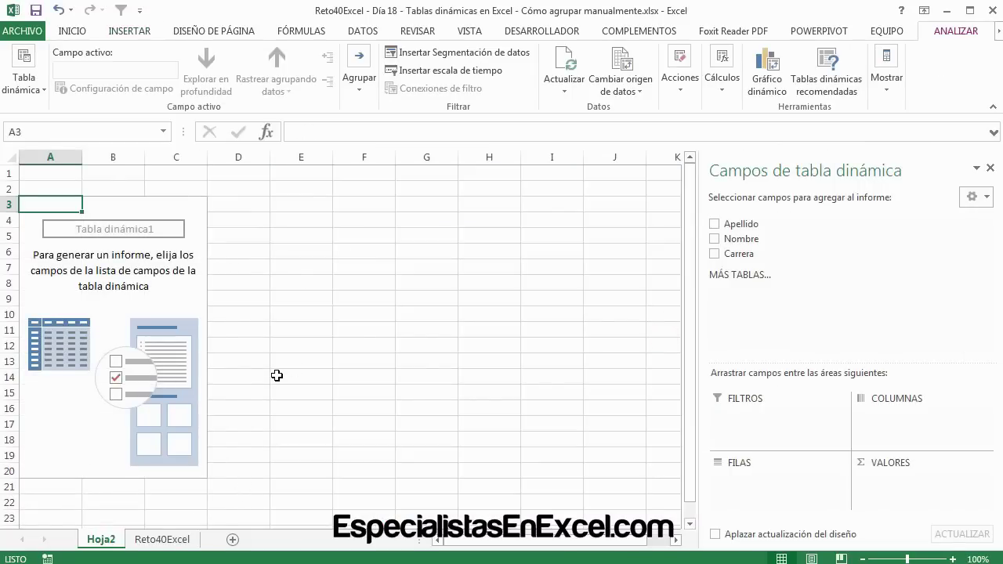
# Count students per Carrera in the pivot and rename the row header to 'Carrera'
pyautogui.click(713, 254)
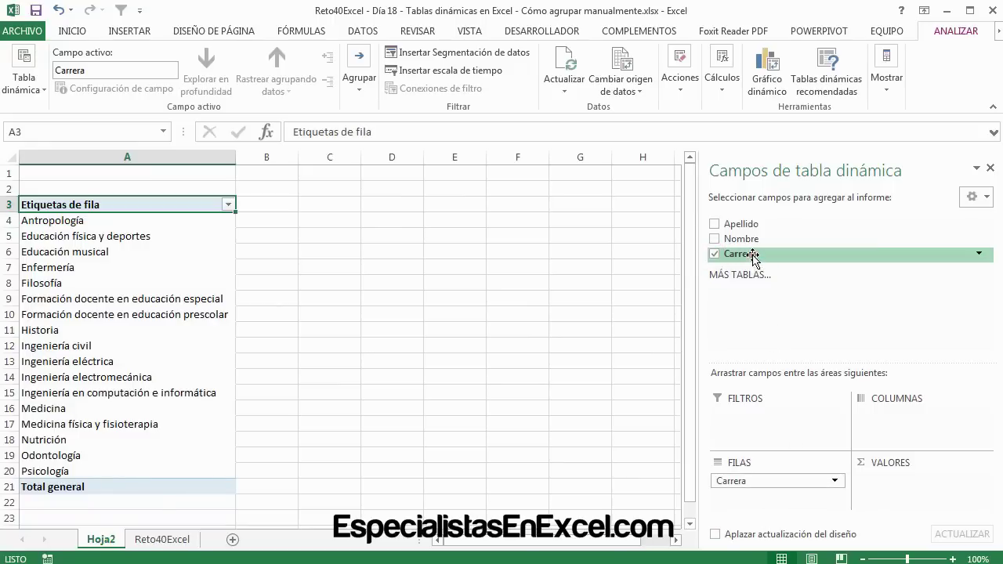
pyautogui.moveTo(741, 254); pyautogui.dragTo(906, 491)
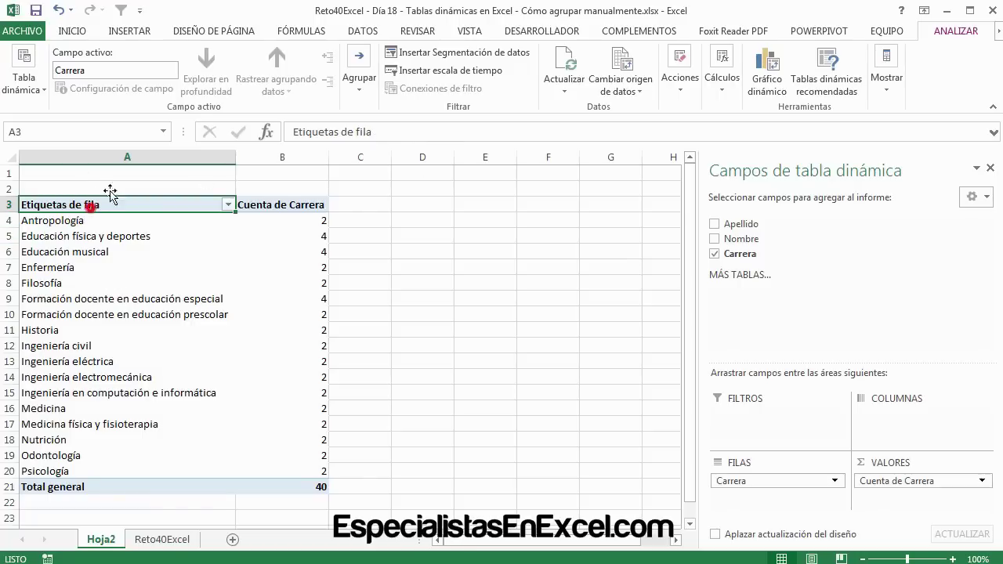
pyautogui.click(89, 205)
pyautogui.tripleClick(382, 135)
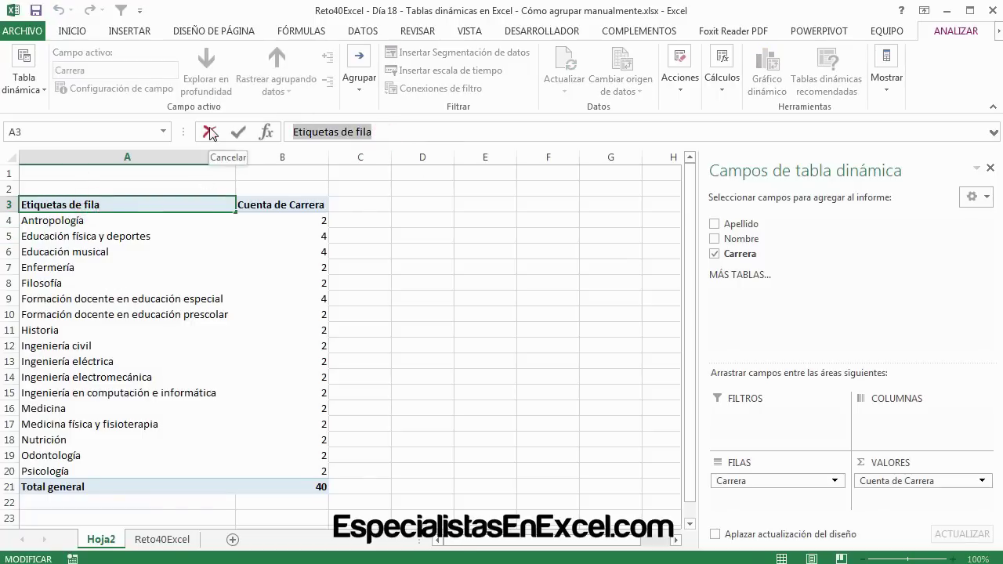
pyautogui.write('Carrera')
pyautogui.press('Return')
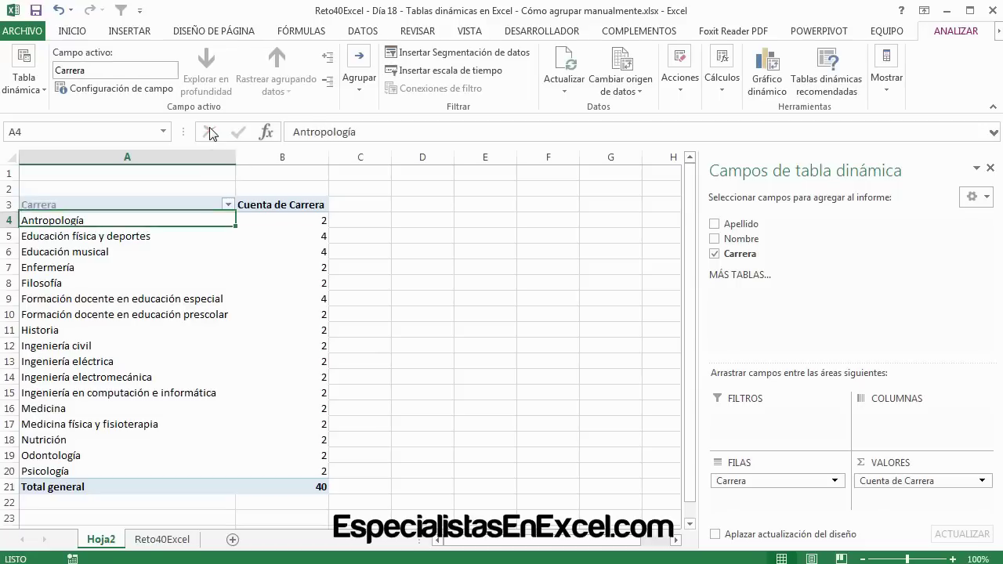
# Rename the count header to 'Cantidad de estudiantes' and autofit column B
pyautogui.click(295, 205)
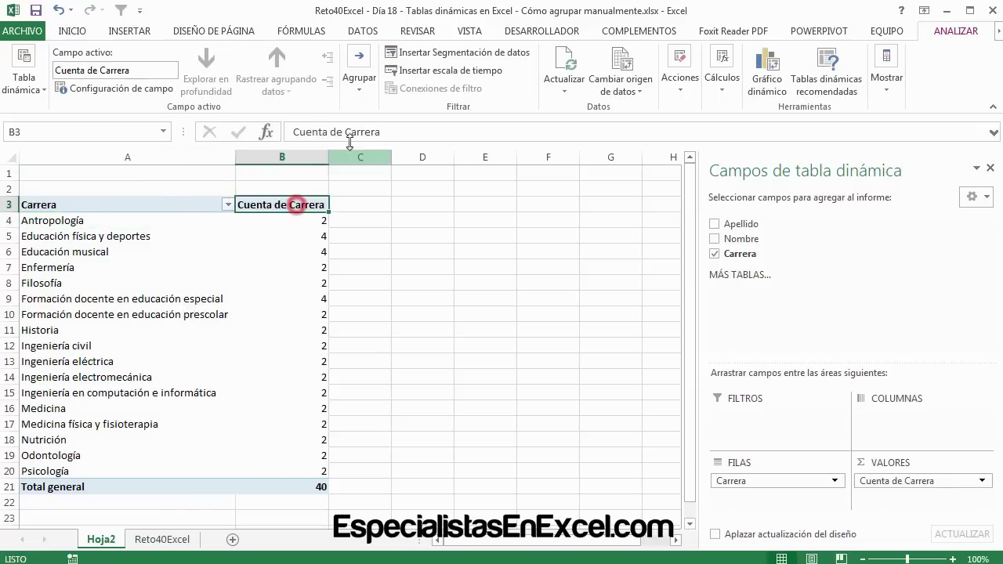
pyautogui.click(386, 132)
pyautogui.tripleClick(387, 131)
pyautogui.write('Ca')
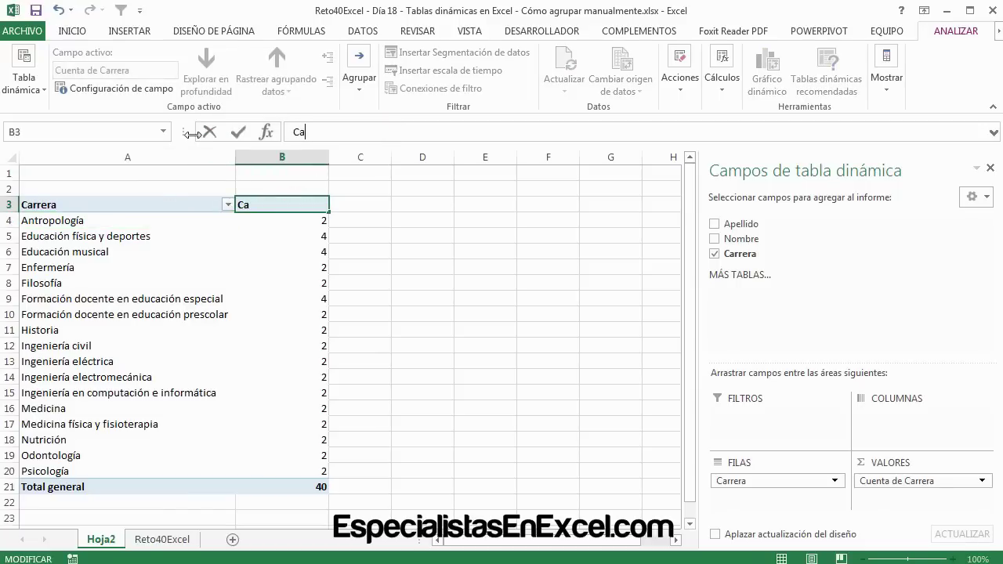
pyautogui.write('ntidad de est')
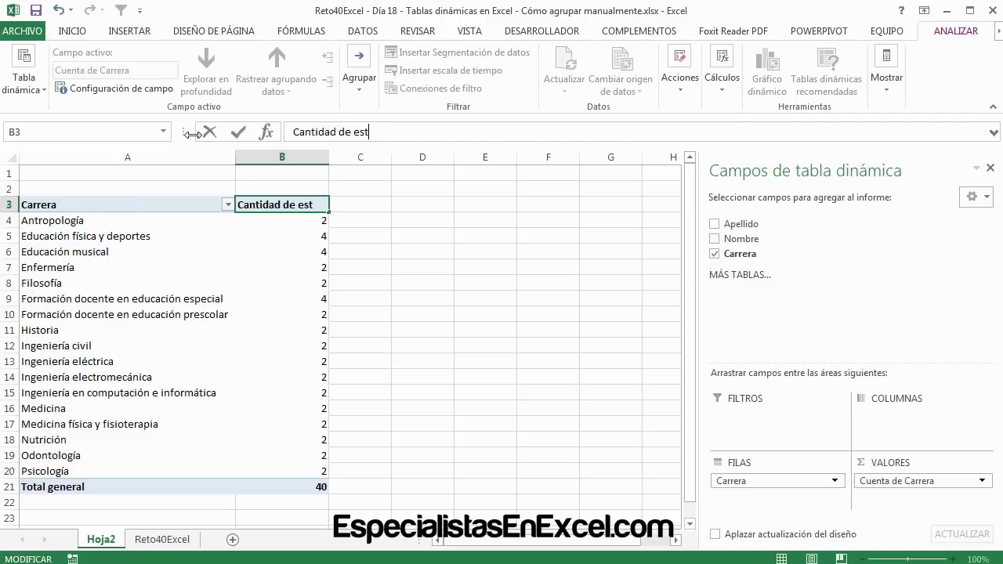
pyautogui.write('uadia')
pyautogui.press('BackSpace')
pyautogui.press('BackSpace')
pyautogui.press('BackSpace')
pyautogui.write('diantes')
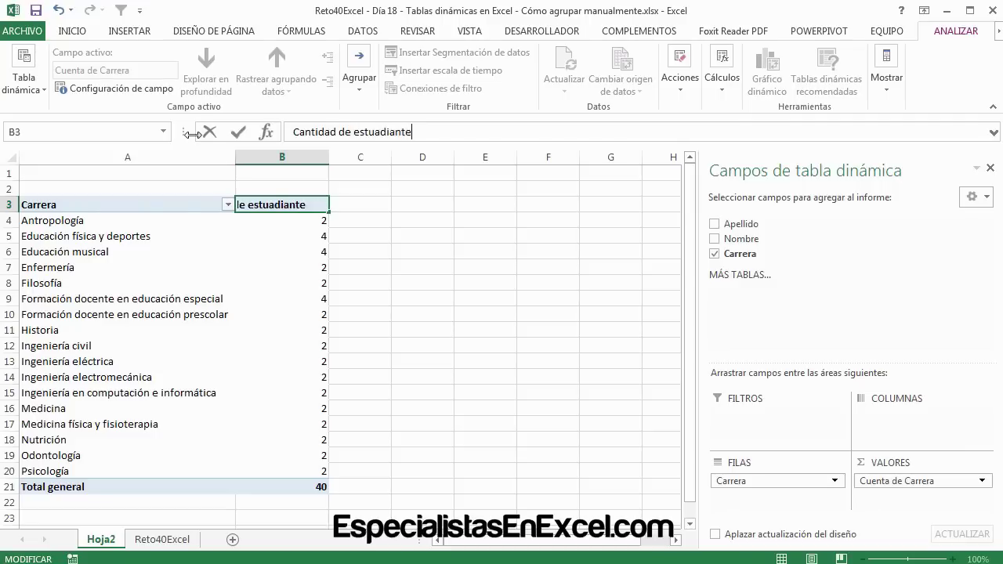
pyautogui.press('Return')
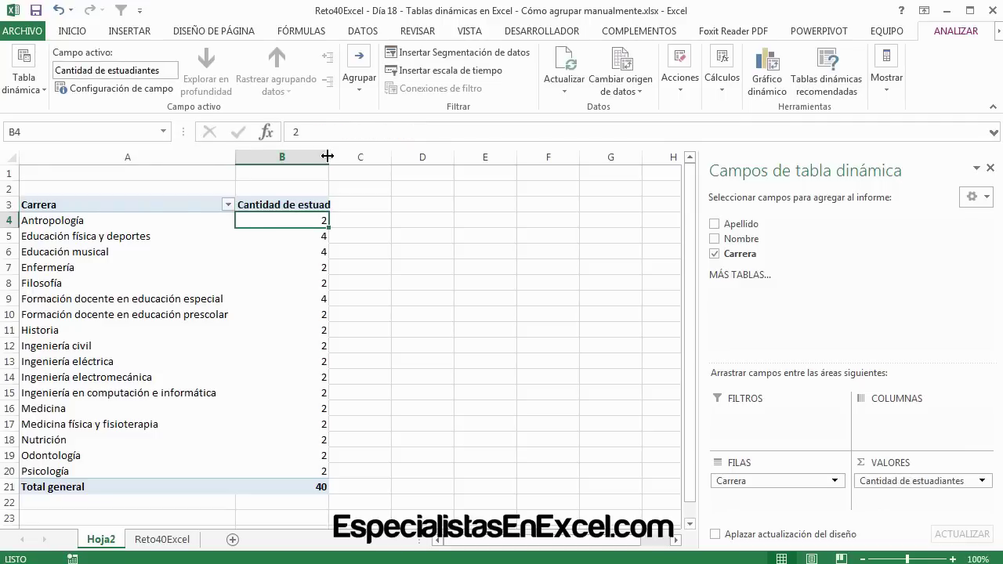
pyautogui.doubleClick(329, 156)
pyautogui.click(459, 253)
# Copy the knowledge-area lists I5:I31 from the Reto40Excel sheet
pyautogui.click(162, 539)
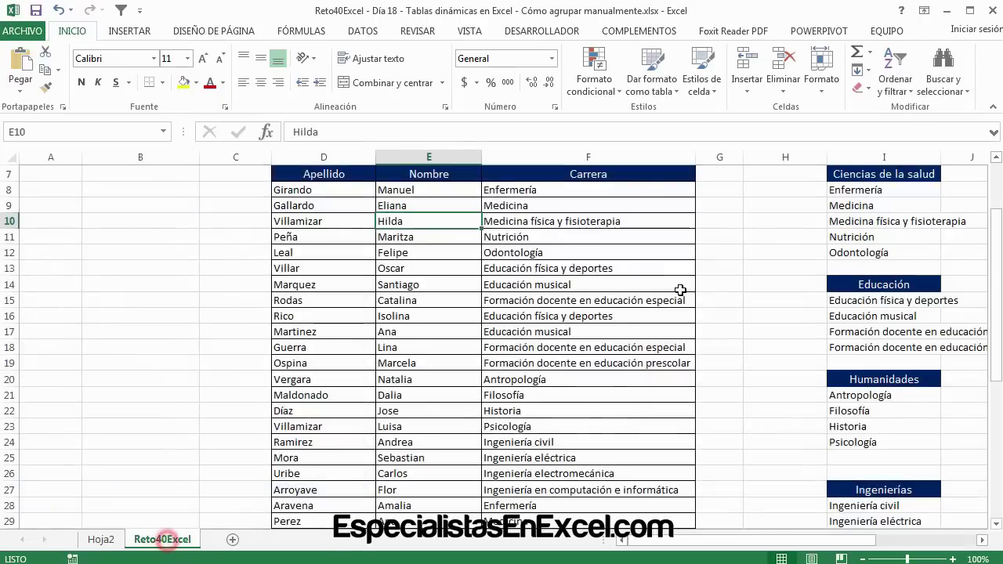
pyautogui.scroll(2, 680, 290)
pyautogui.moveTo(884, 264); pyautogui.dragTo(884, 560)
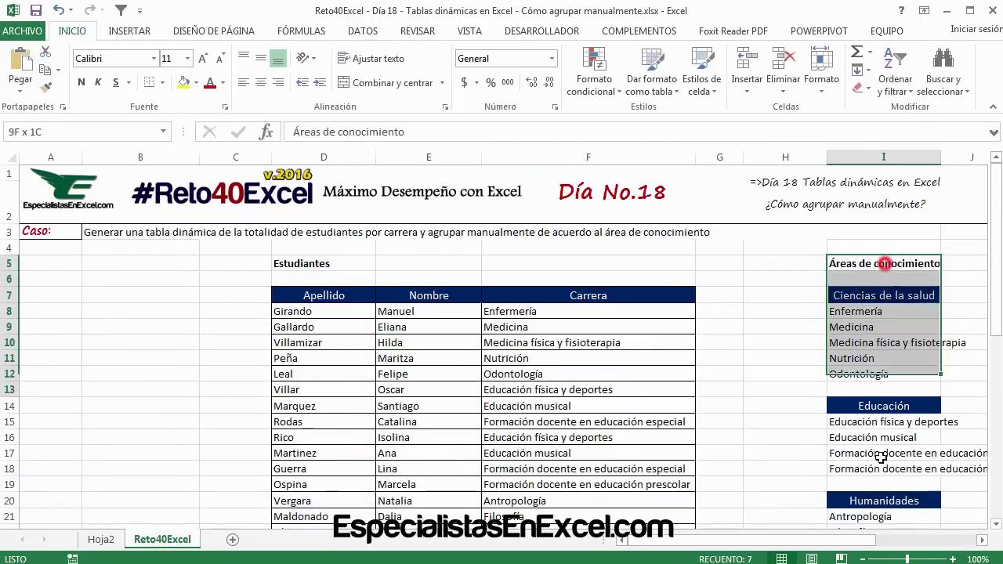
pyautogui.moveTo(875, 349); pyautogui.dragTo(876, 346)
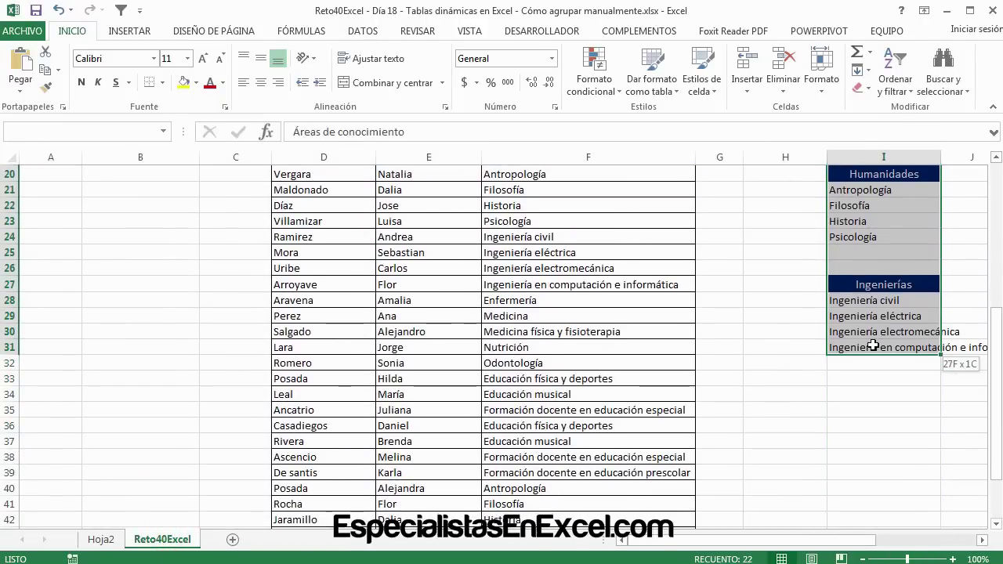
pyautogui.rightClick(870, 330)
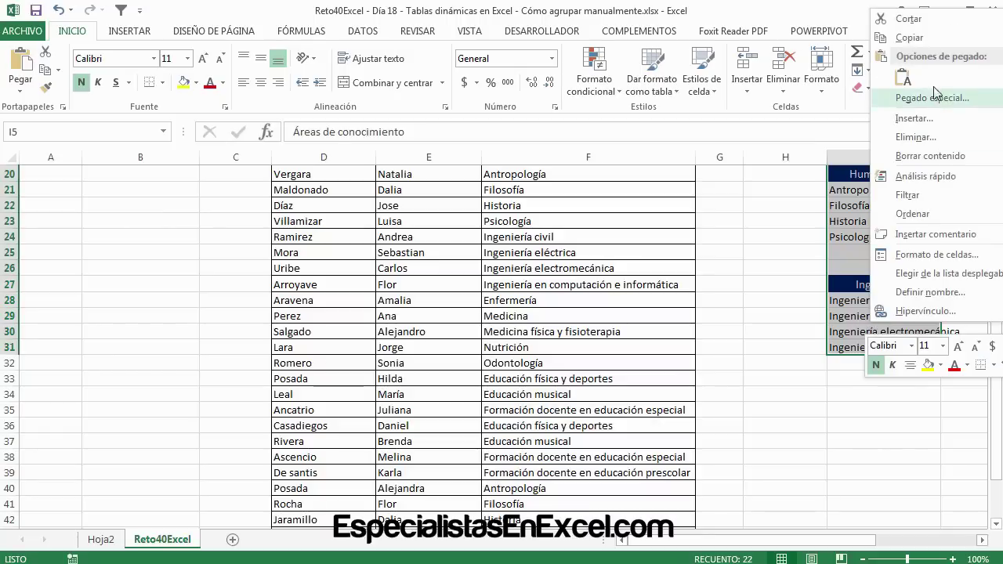
pyautogui.click(909, 37)
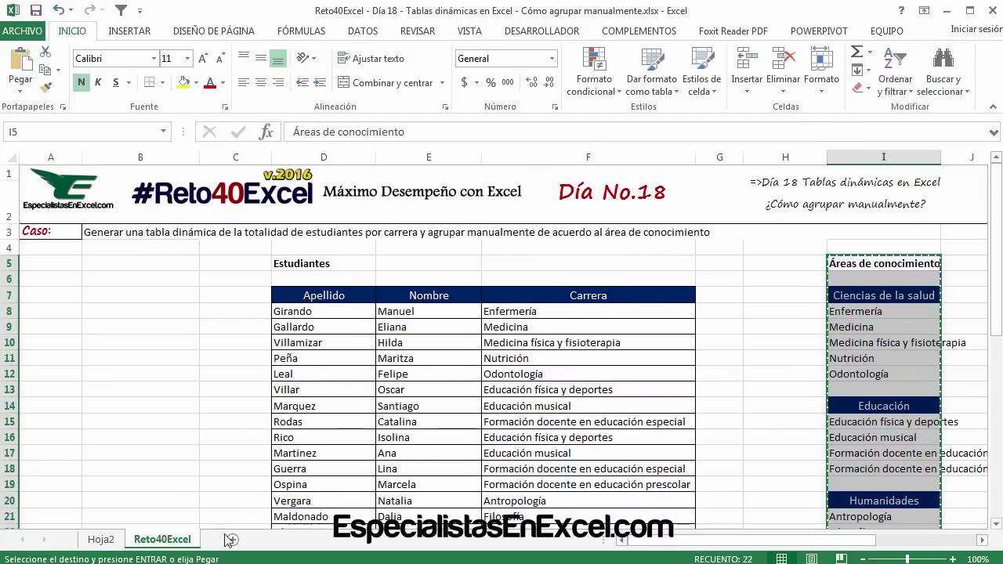
# Paste the lists at F3 on Hoja2 and autofit column F
pyautogui.click(101, 539)
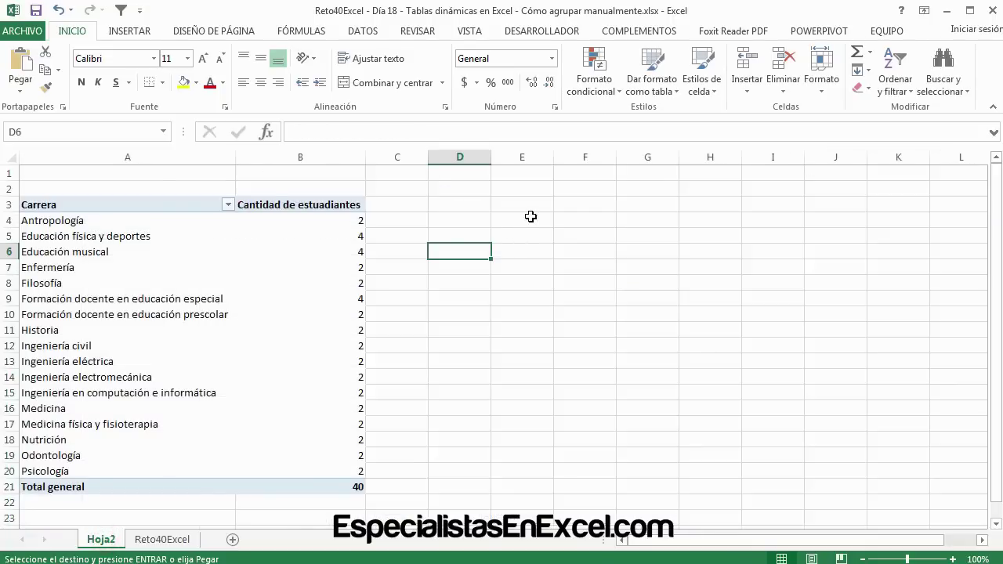
pyautogui.rightClick(581, 205)
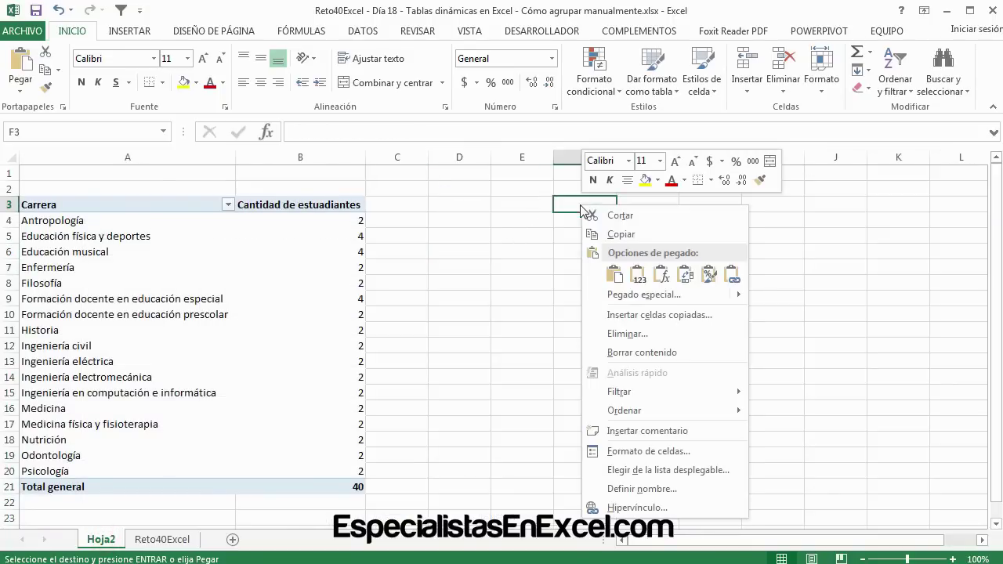
pyautogui.click(614, 276)
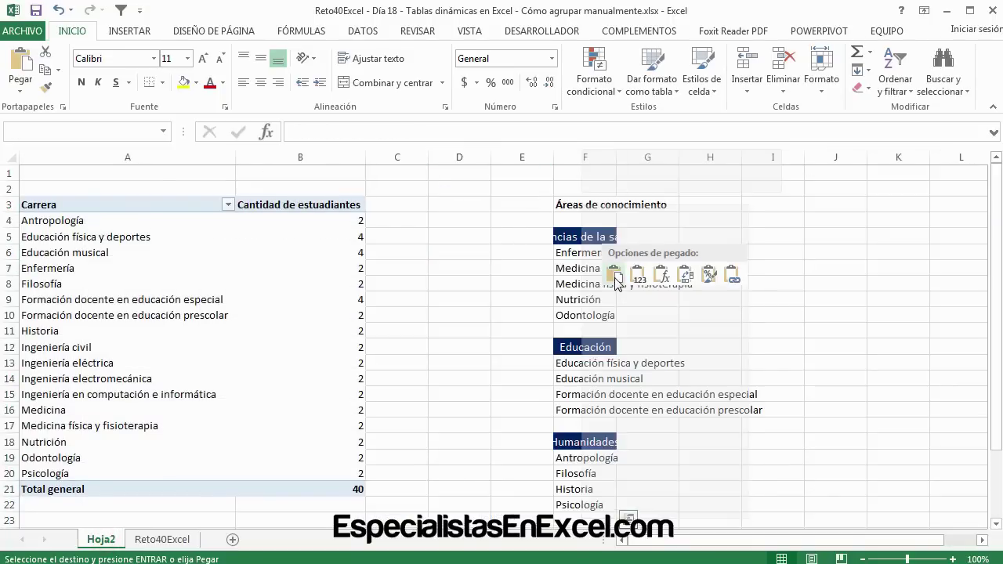
pyautogui.doubleClick(616, 157)
pyautogui.click(481, 239)
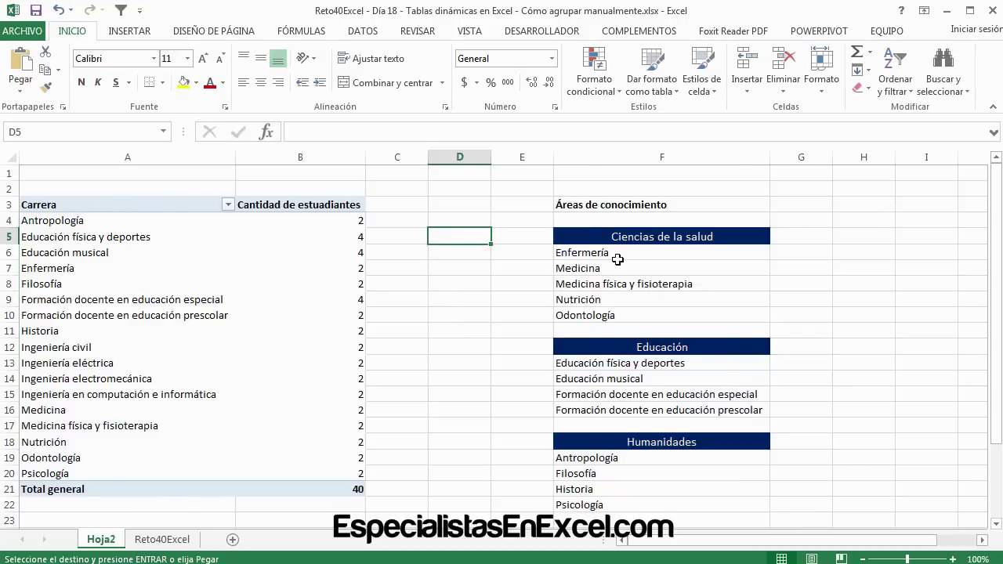
# Delete the blank row 24 above Ingenierías in the pasted area lists
pyautogui.click(633, 235)
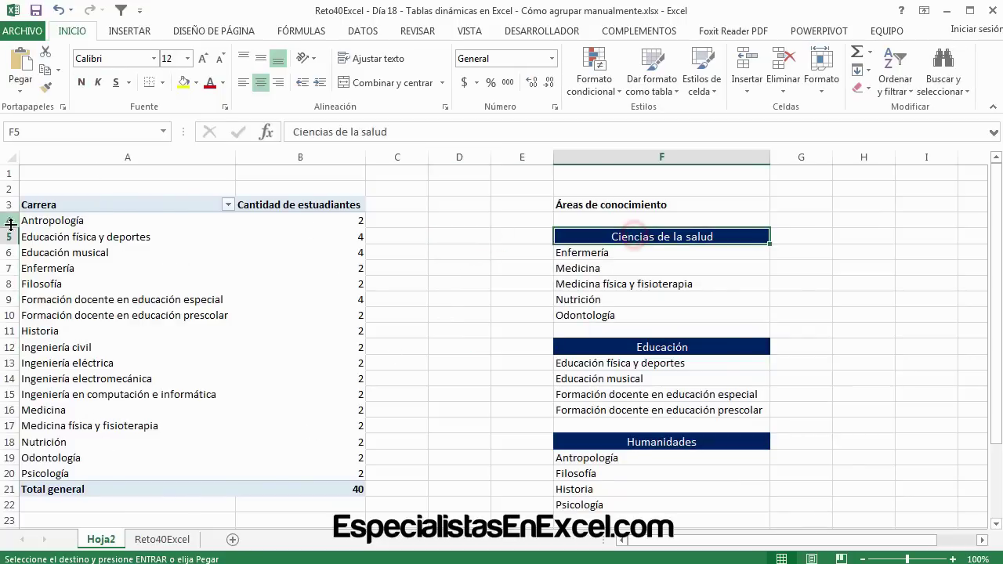
pyautogui.click(666, 353)
pyautogui.click(664, 441)
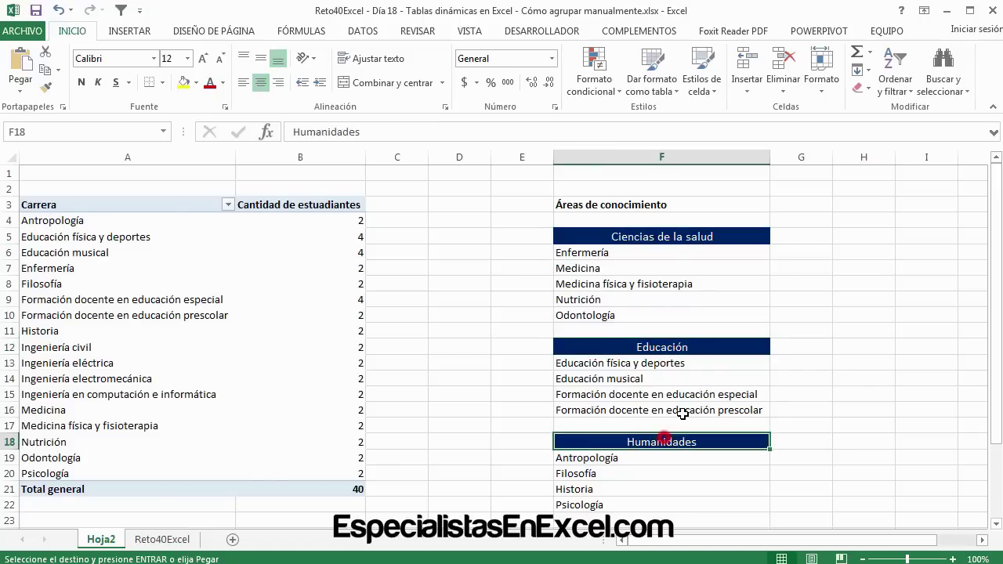
pyautogui.scroll(-2, 674, 412)
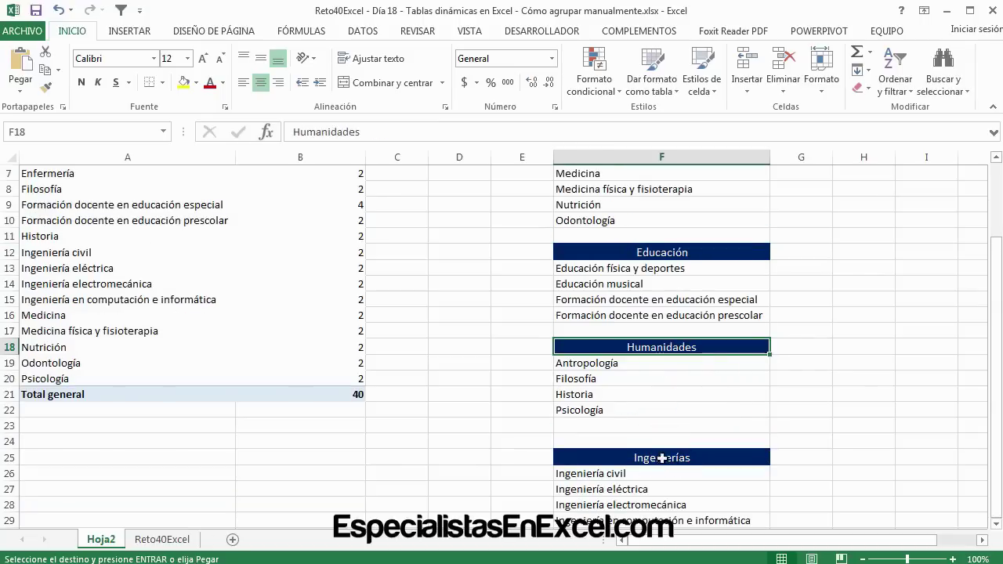
pyautogui.click(592, 441)
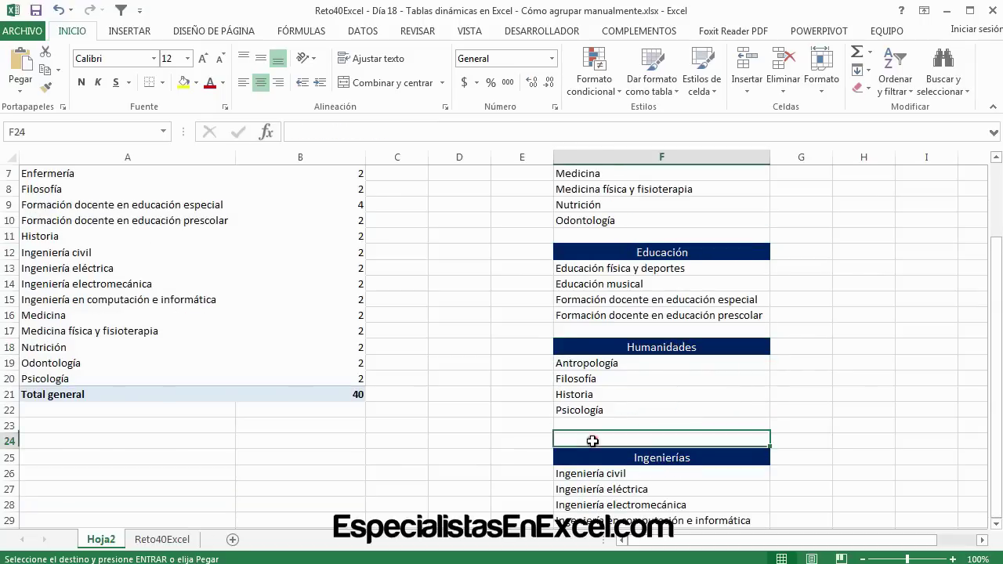
pyautogui.click(13, 438)
pyautogui.hotkey('ctrl', '-')
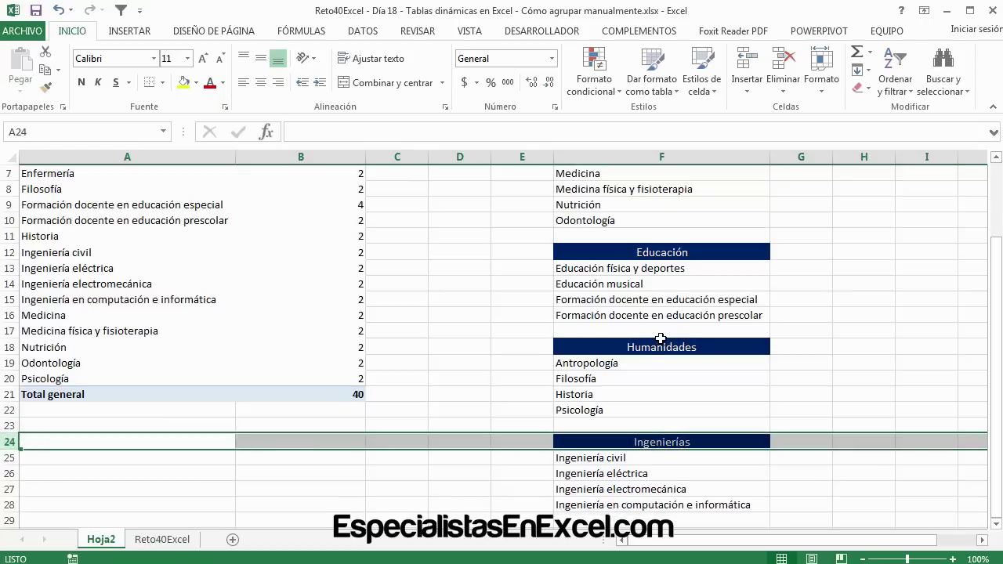
# Mark the five Ciencias de la salud careers, then select Enfermería in the pivot table
pyautogui.scroll(2, 661, 316)
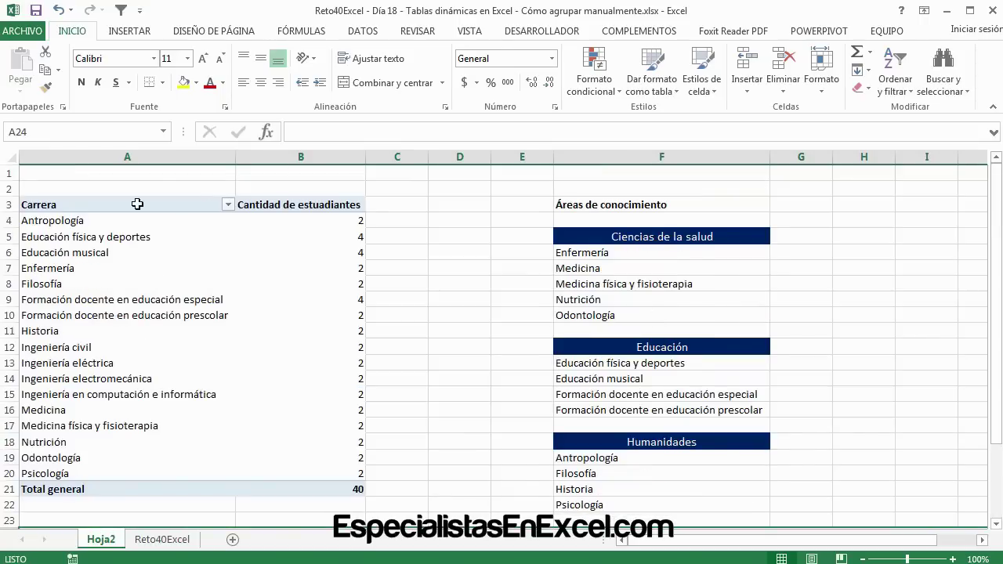
pyautogui.click(704, 235)
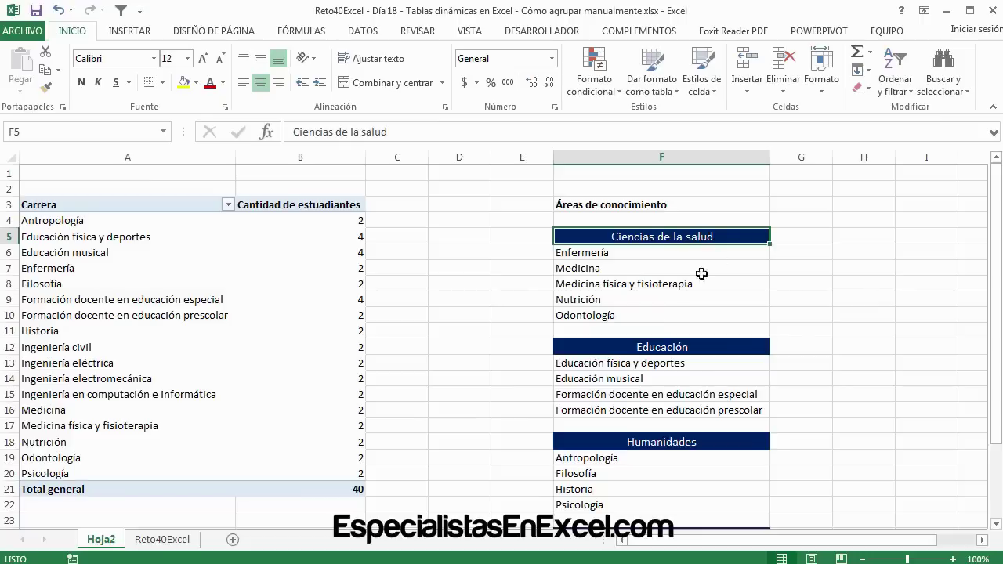
pyautogui.moveTo(589, 254); pyautogui.dragTo(592, 315)
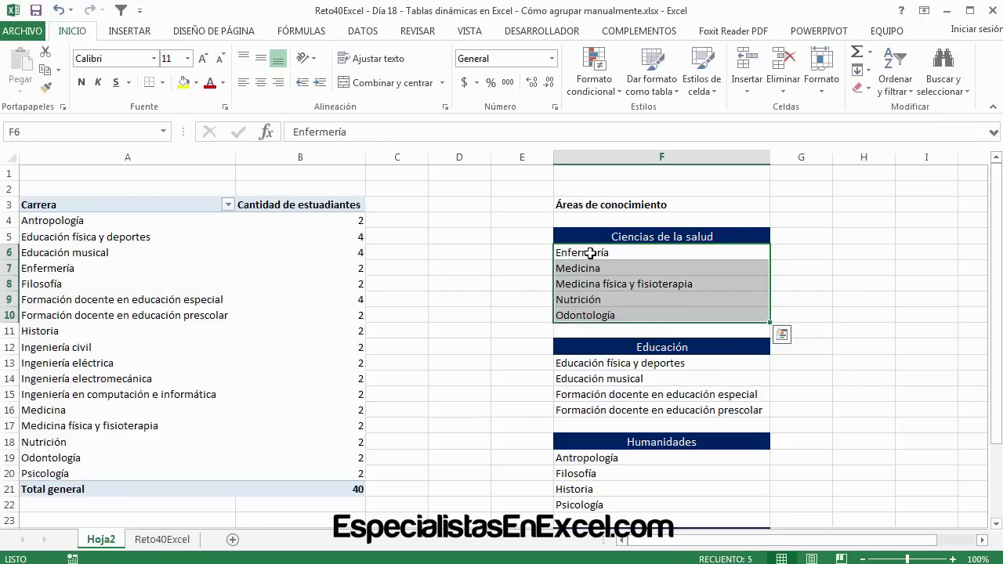
pyautogui.click(590, 252)
pyautogui.click(631, 238)
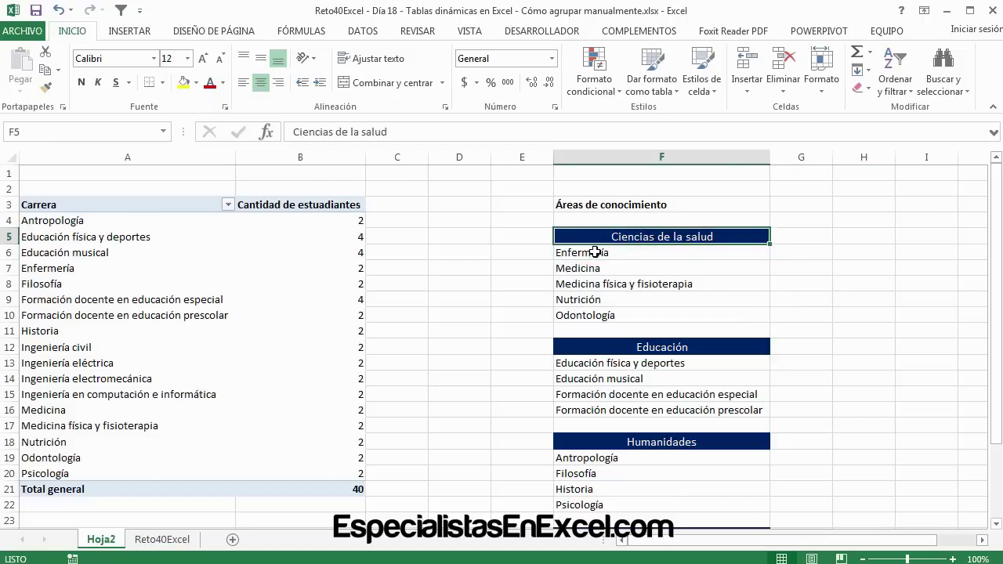
pyautogui.moveTo(595, 251); pyautogui.dragTo(596, 315)
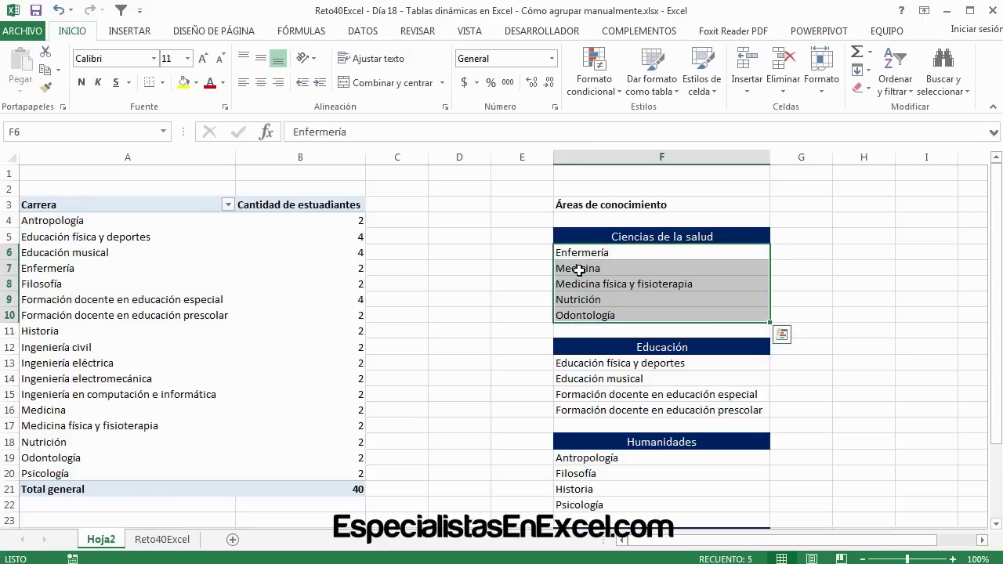
pyautogui.click(578, 269)
pyautogui.click(40, 270)
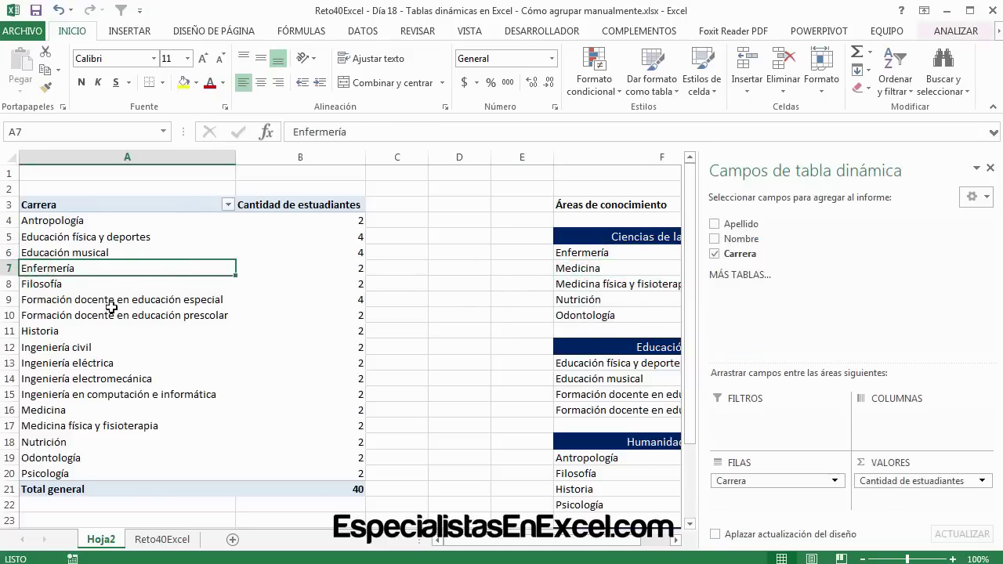
pyautogui.press('ctrl')
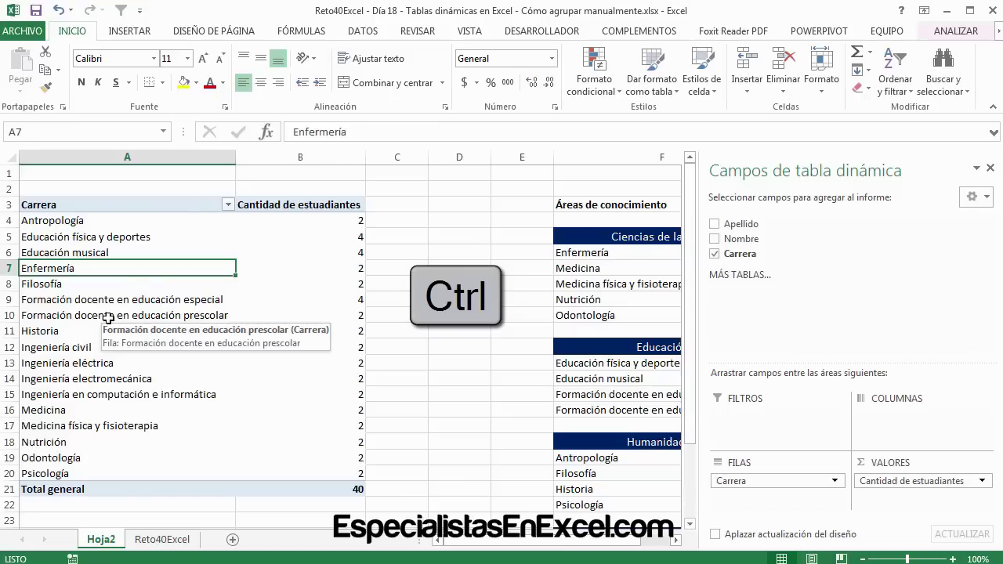
# Add Medicina, Medicina física y fisioterapia, Nutrición and Odontología to the selection and bring up its context menu
pyautogui.keyDown('ctrl'); pyautogui.click(61, 409); pyautogui.keyUp('ctrl')
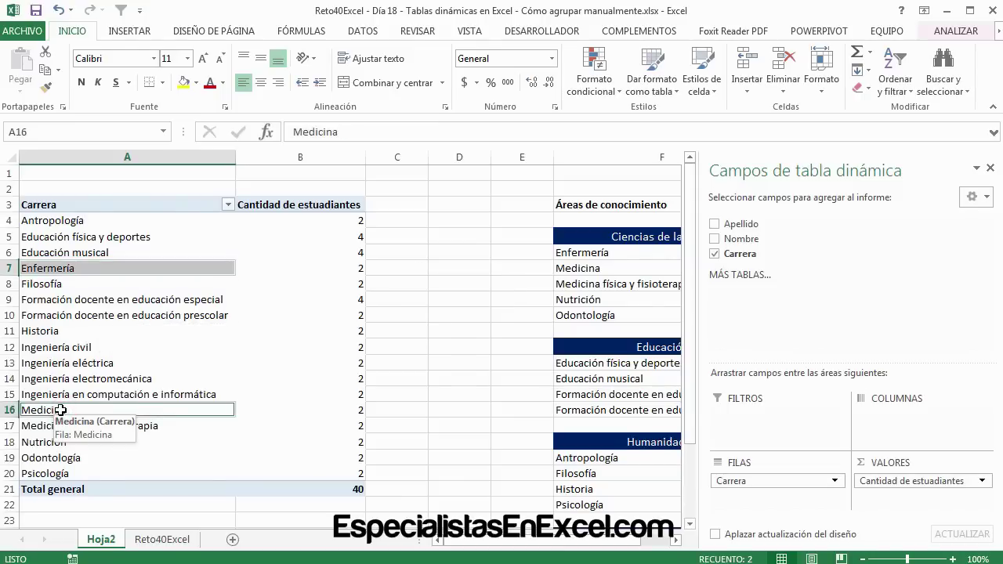
pyautogui.keyDown('ctrl'); pyautogui.click(92, 428); pyautogui.keyUp('ctrl')
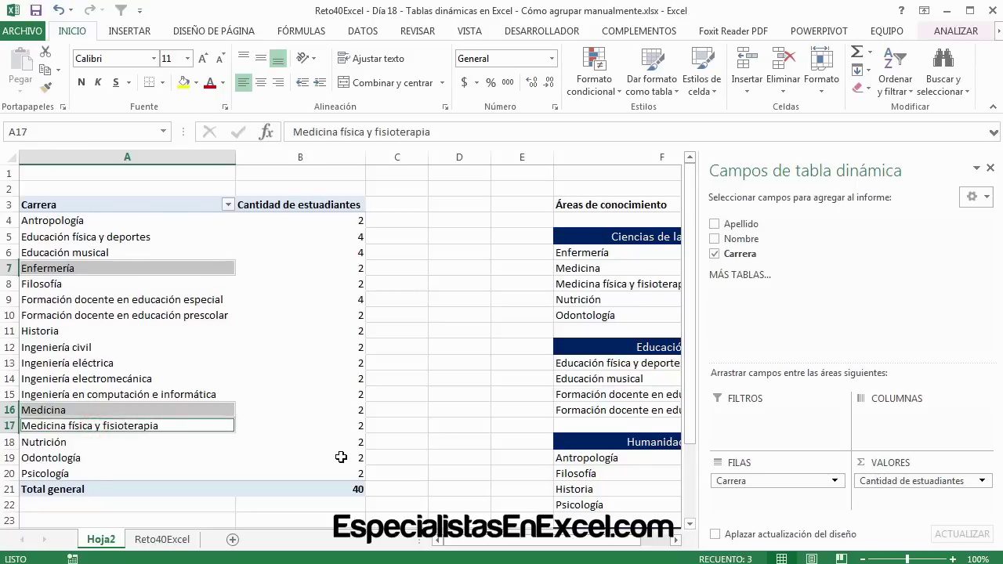
pyautogui.keyDown('ctrl'); pyautogui.click(51, 443); pyautogui.keyUp('ctrl')
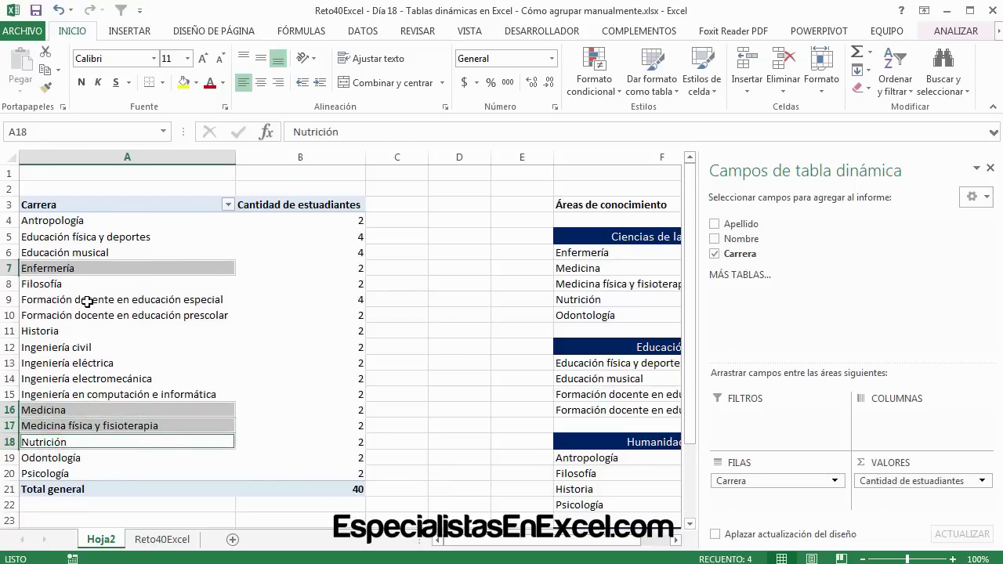
pyautogui.keyDown('ctrl'); pyautogui.click(78, 461); pyautogui.keyUp('ctrl')
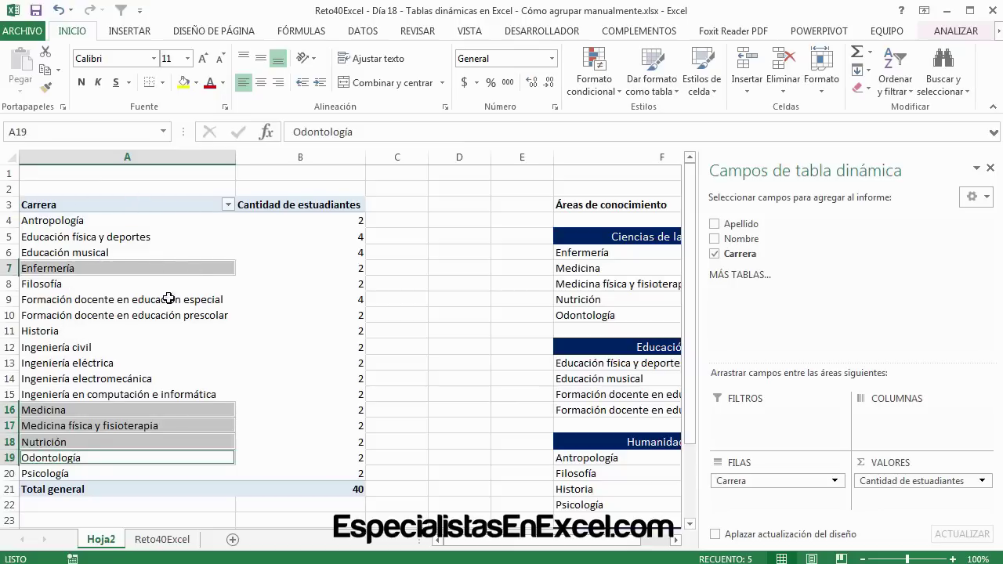
pyautogui.rightClick(127, 425)
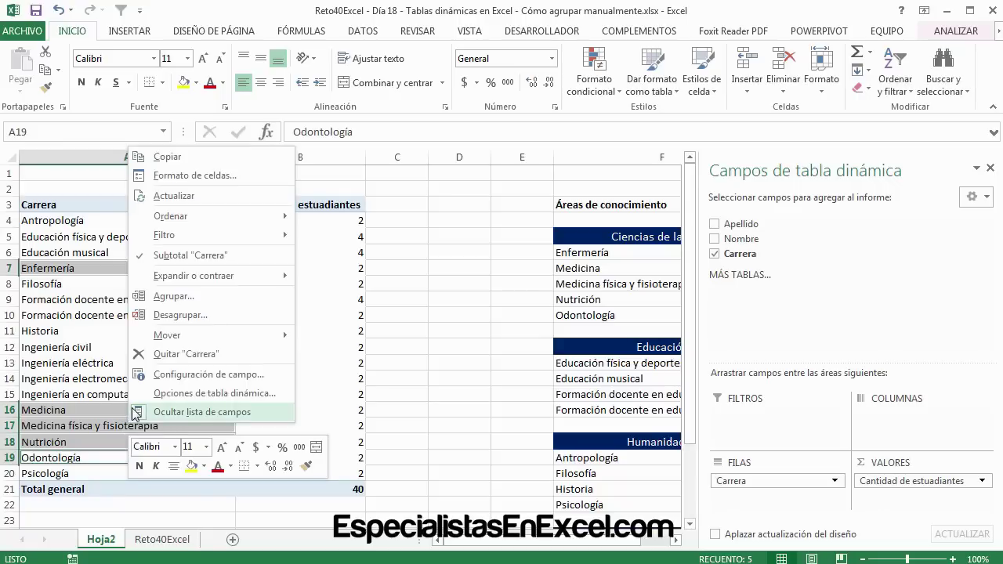
# Group the five selected health careers into a new pivot group, Grupo1
pyautogui.click(187, 300)
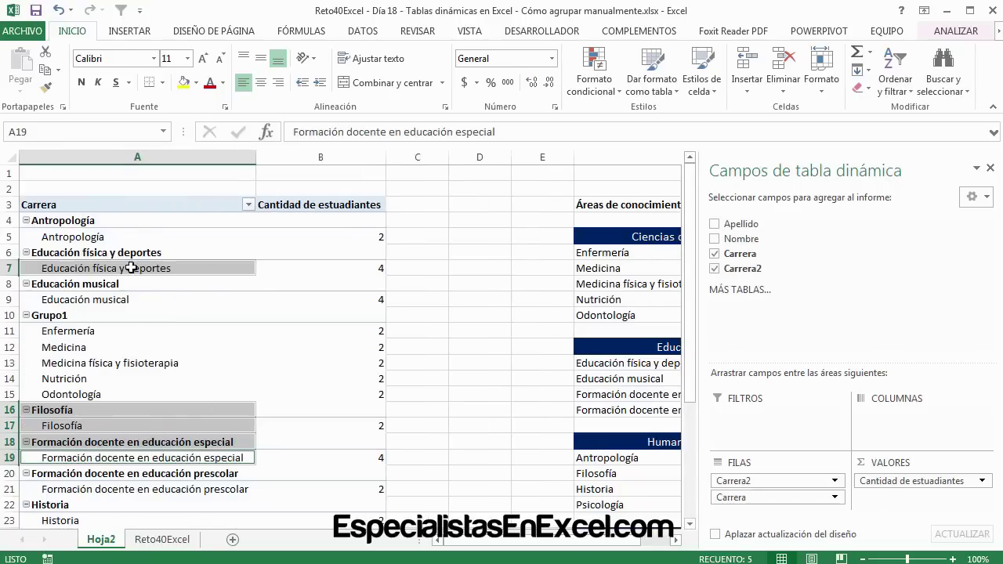
pyautogui.click(83, 331)
pyautogui.click(78, 379)
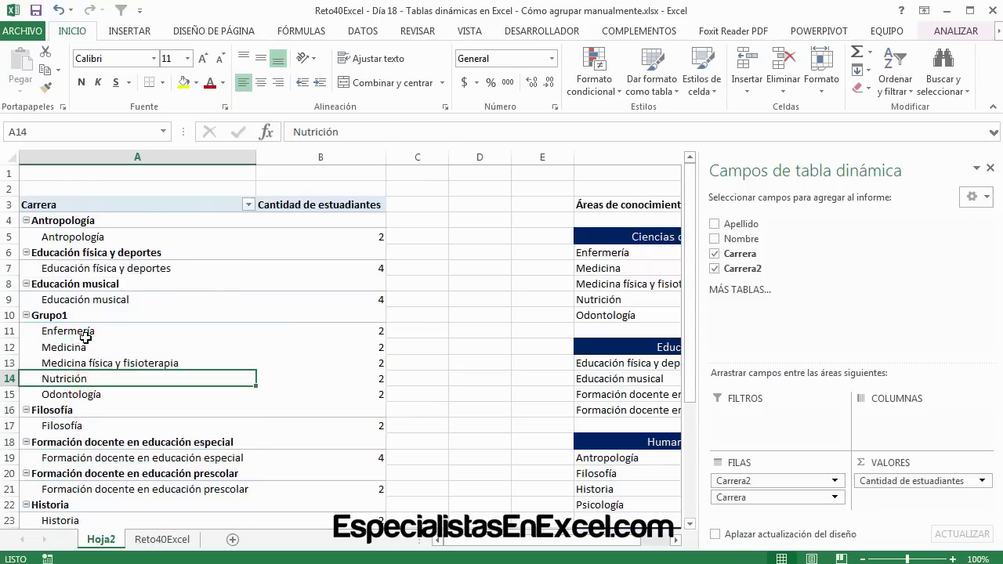
pyautogui.moveTo(85, 333); pyautogui.dragTo(83, 393)
# Rename Grupo1 to 'Ciencias de la salud', matching the F5 area heading
pyautogui.click(663, 235)
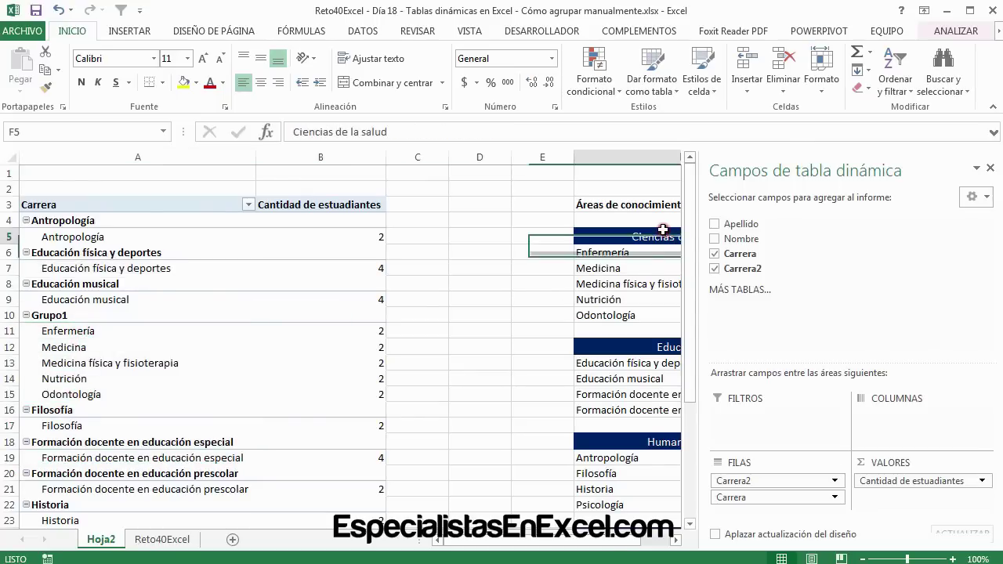
pyautogui.moveTo(411, 132); pyautogui.dragTo(296, 130)
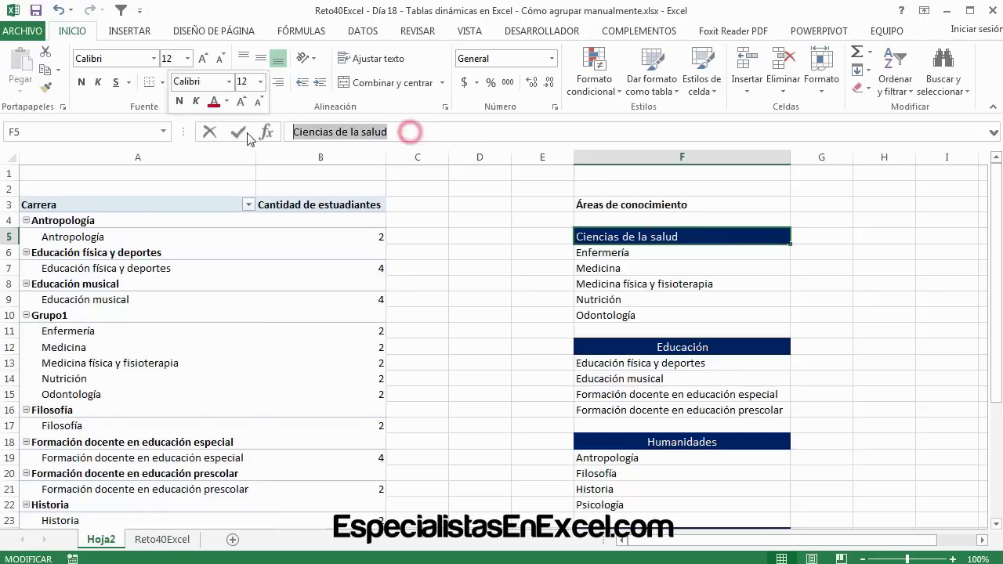
pyautogui.rightClick(328, 132)
pyautogui.click(366, 161)
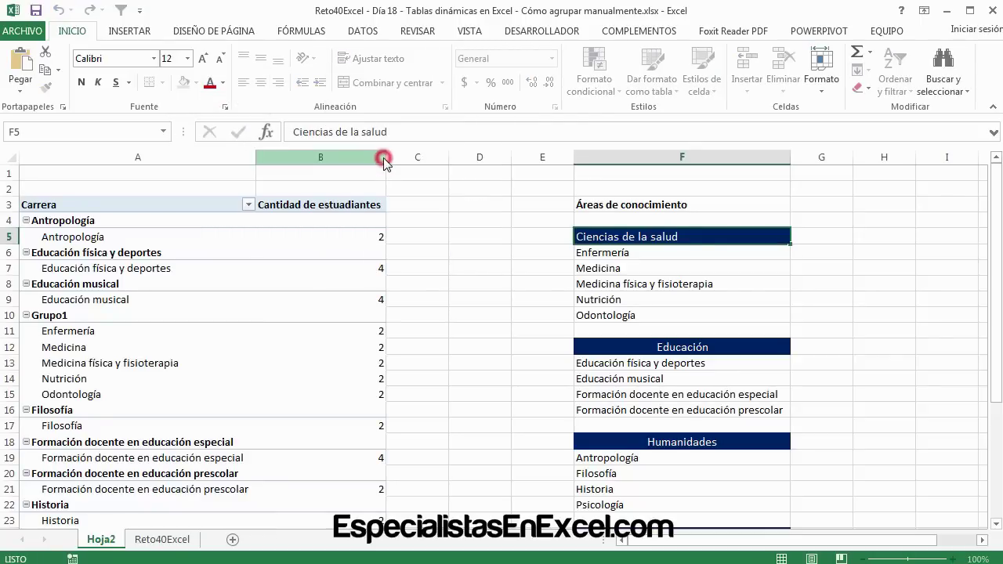
pyautogui.press('Escape')
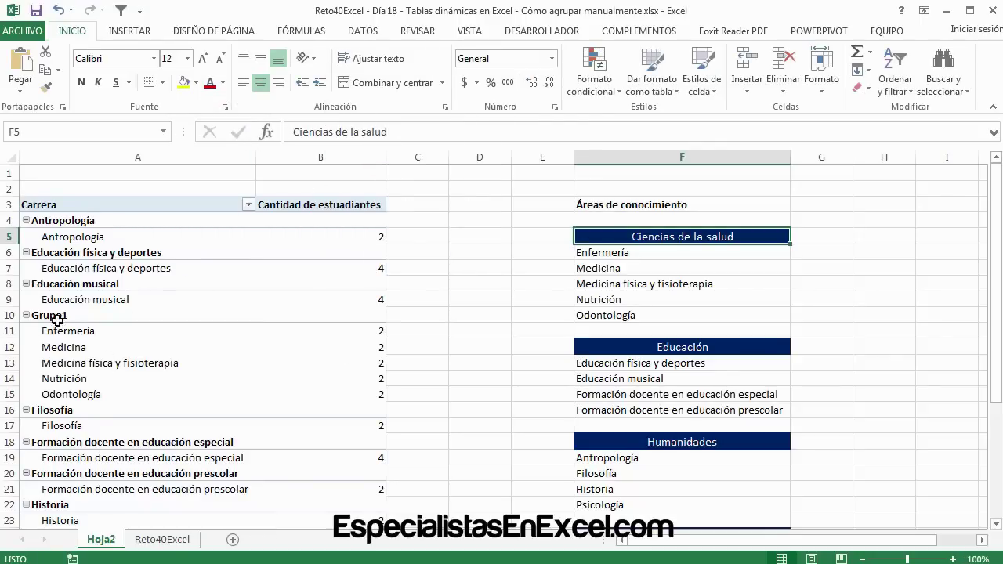
pyautogui.click(56, 315)
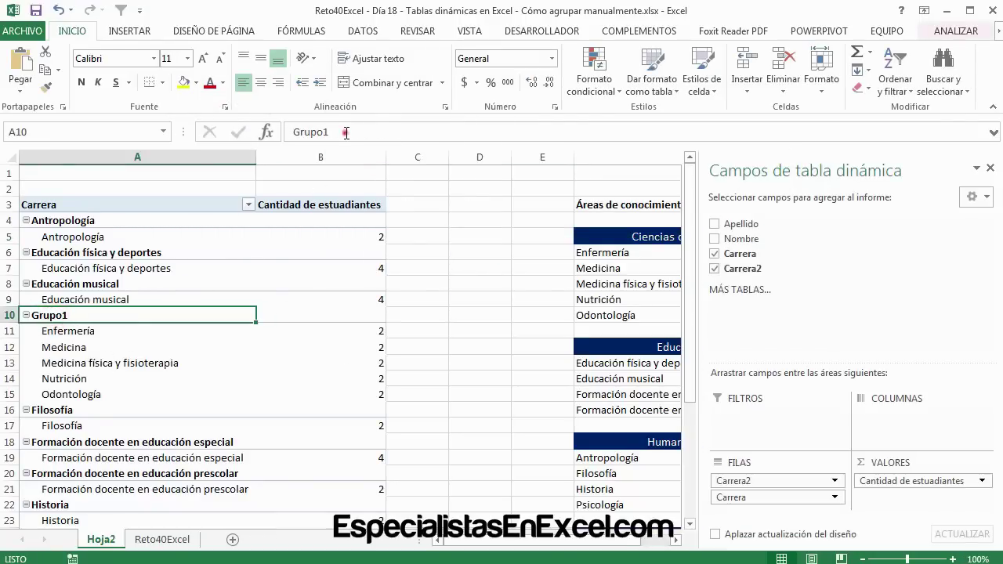
pyautogui.moveTo(344, 131); pyautogui.dragTo(267, 132)
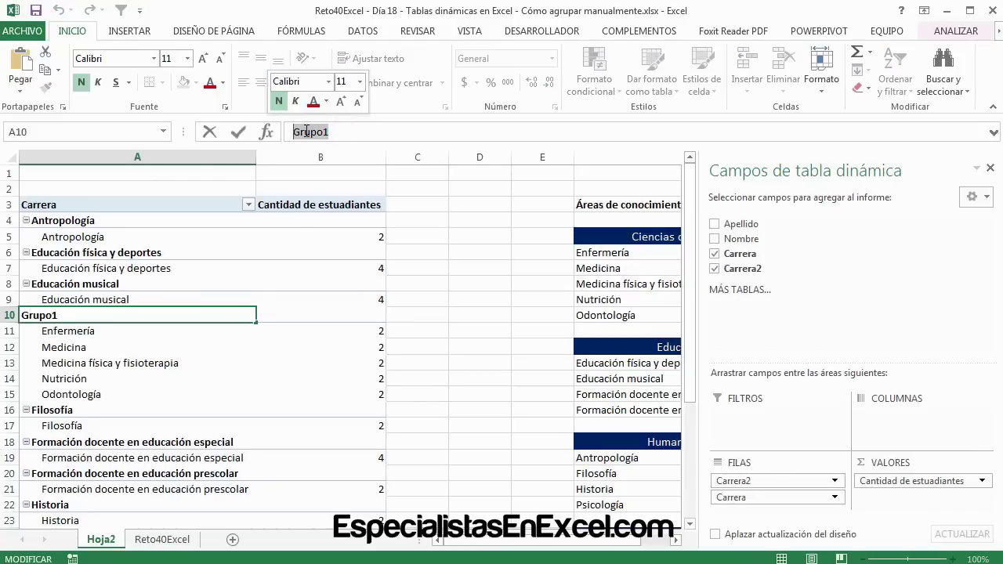
pyautogui.press('Delete')
pyautogui.rightClick(307, 132)
pyautogui.click(380, 148)
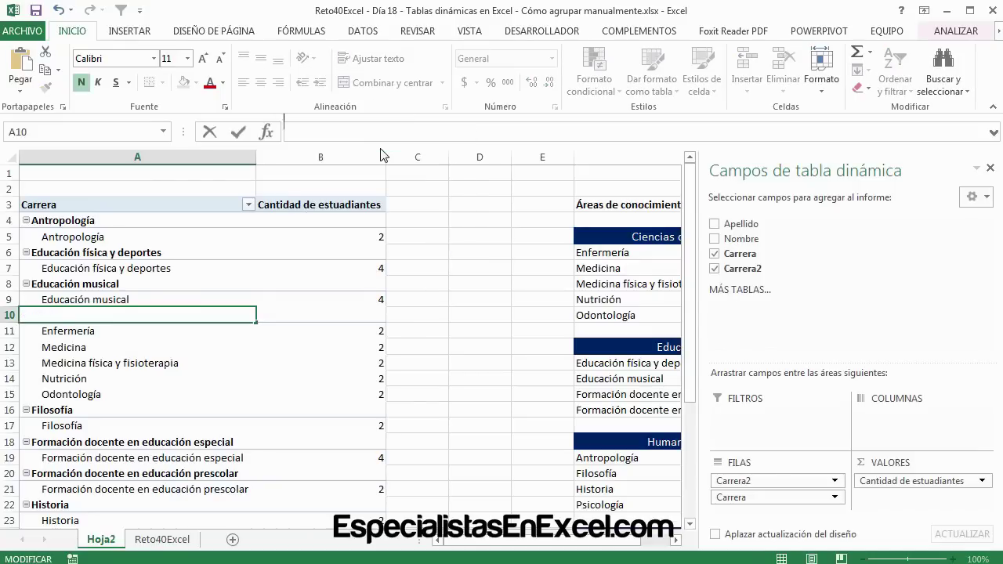
pyautogui.write('Ciencias de la salud')
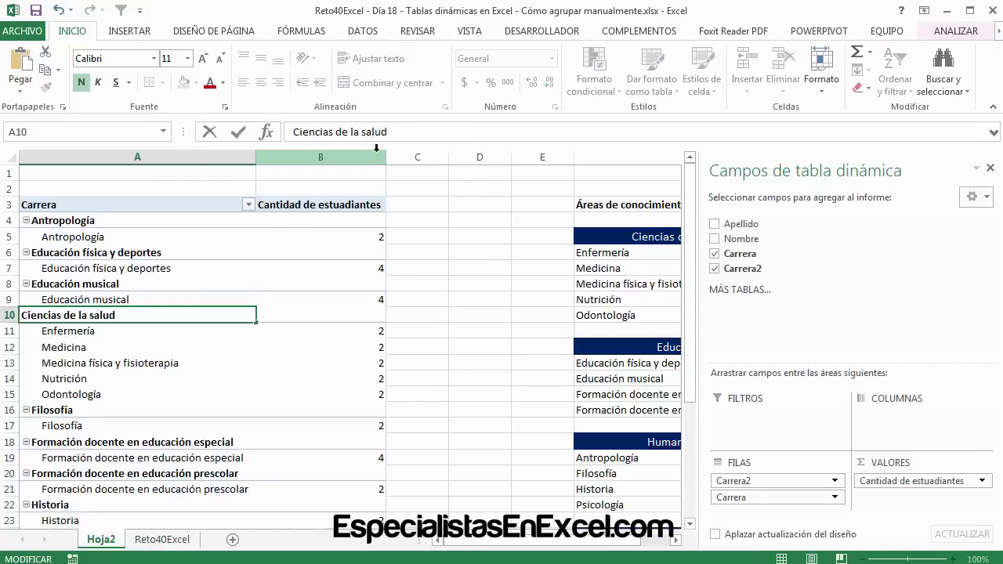
pyautogui.press('Return')
# Check the careers inside the renamed Ciencias de la salud group
pyautogui.click(91, 347)
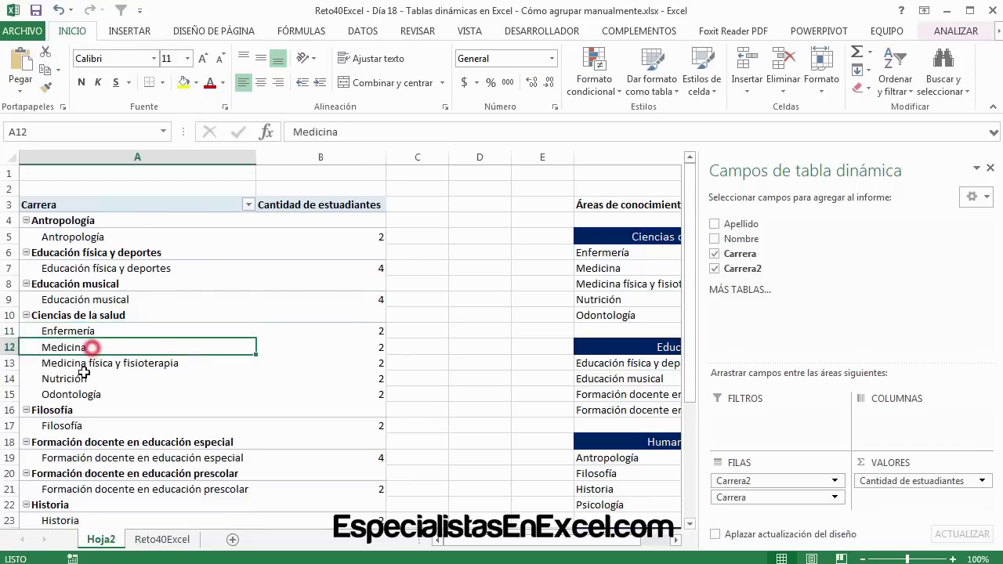
pyautogui.click(83, 378)
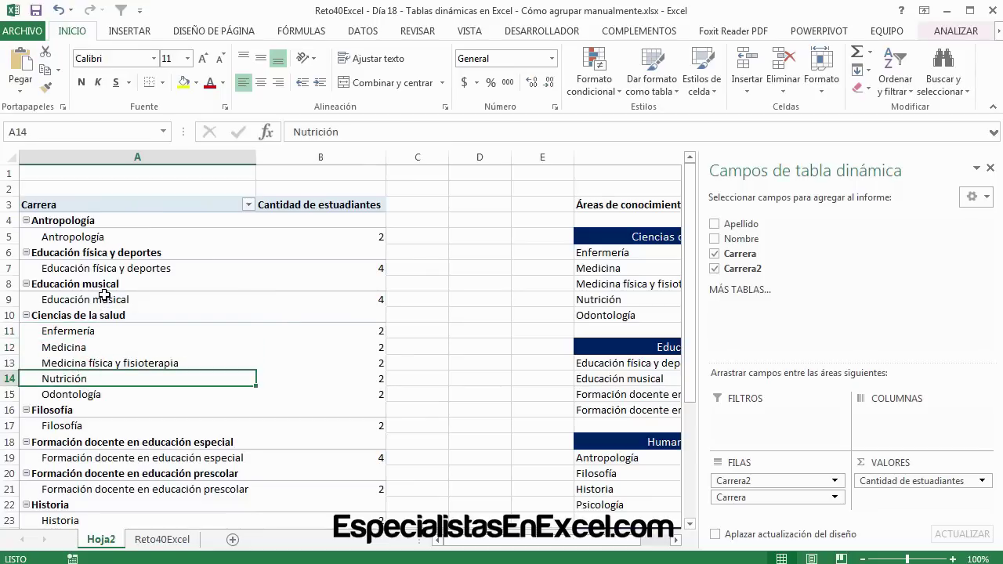
pyautogui.click(107, 284)
pyautogui.click(112, 298)
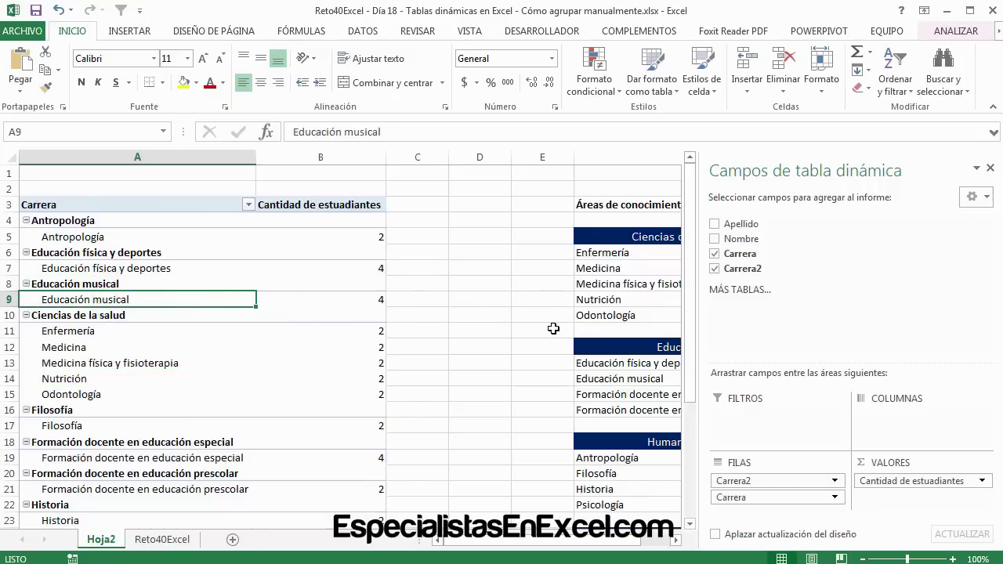
pyautogui.click(524, 331)
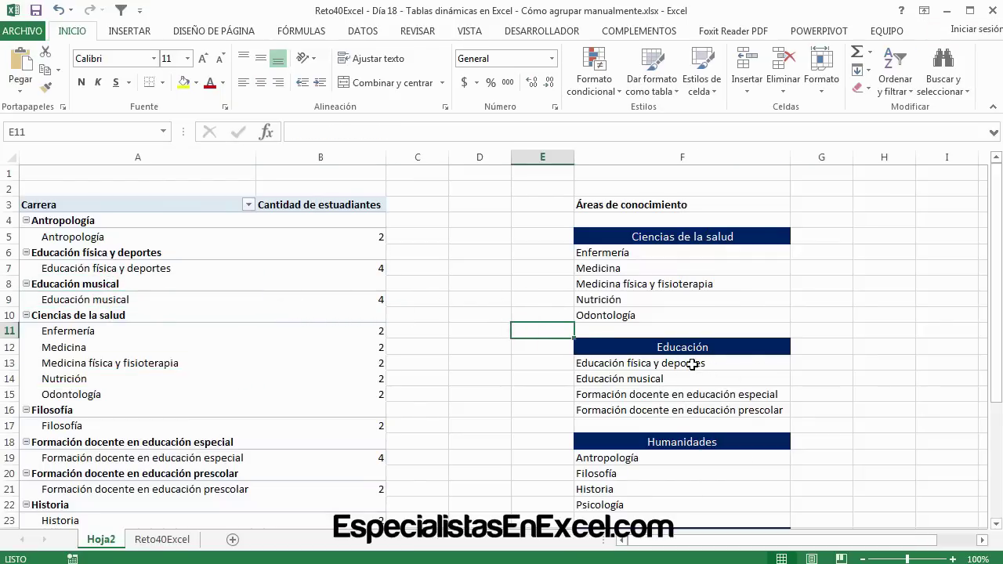
# Group Educación física y deportes, Educación musical and both Formación docente careers together
pyautogui.click(692, 364)
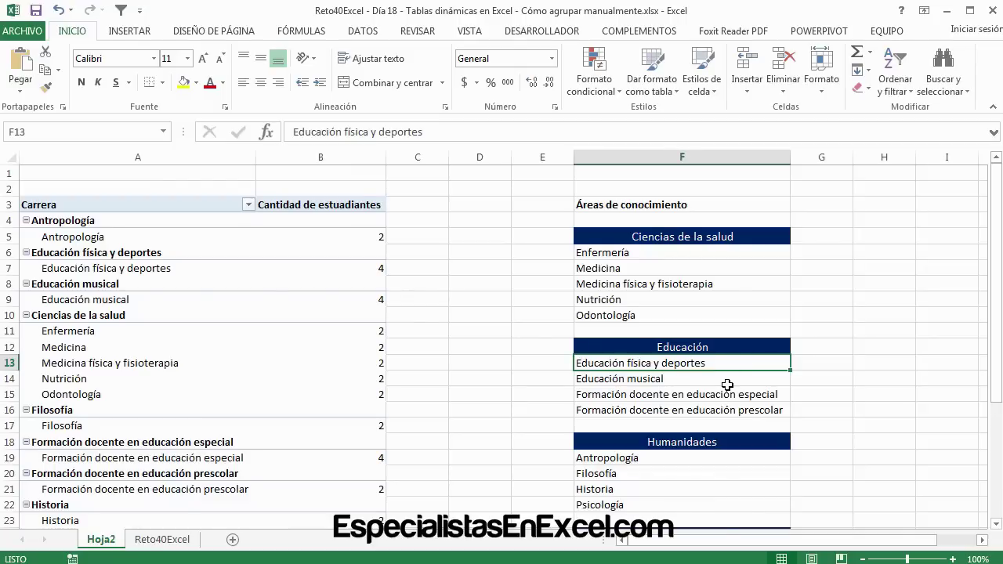
pyautogui.moveTo(660, 365); pyautogui.dragTo(656, 410)
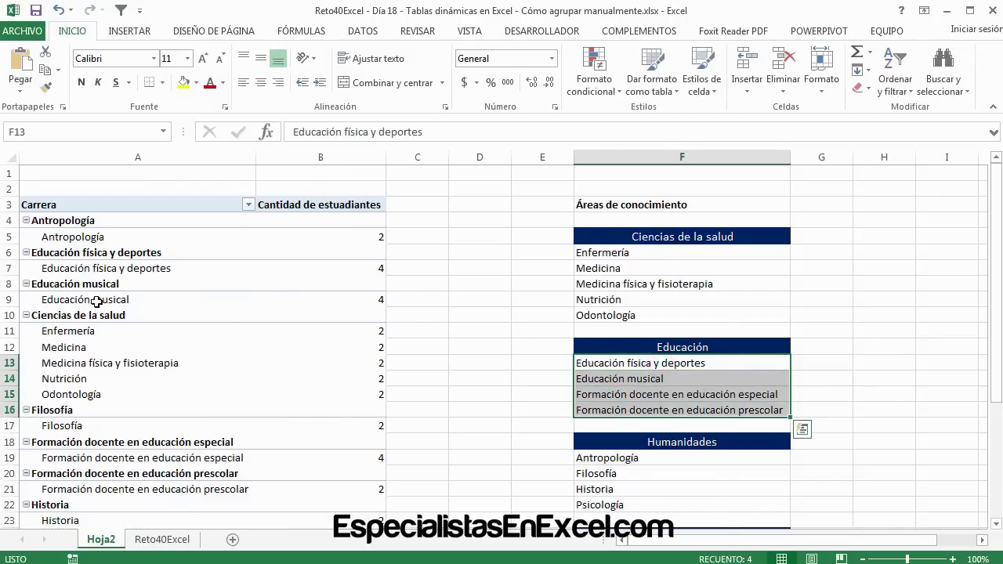
pyautogui.click(102, 268)
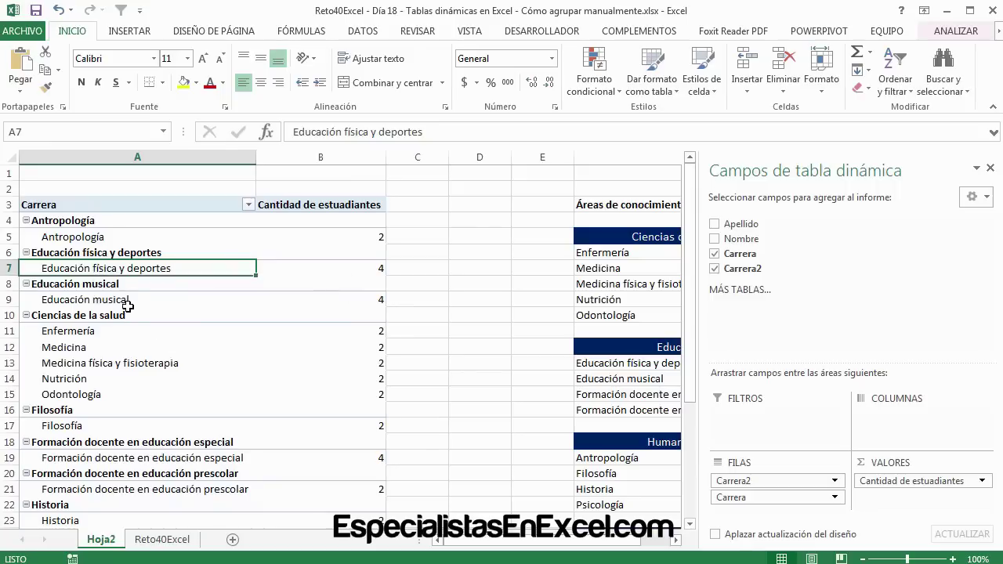
pyautogui.keyDown('ctrl'); pyautogui.click(127, 301); pyautogui.keyUp('ctrl')
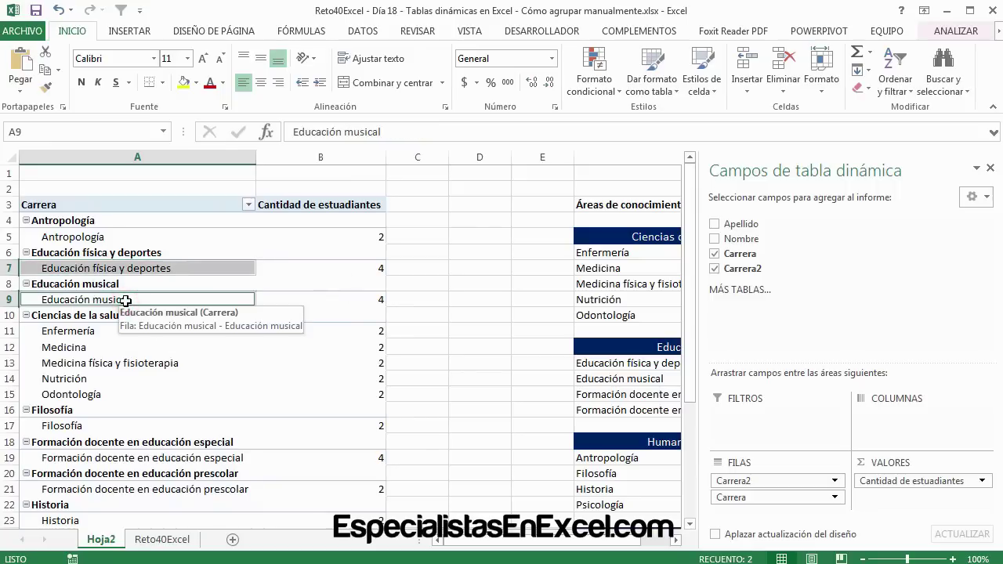
pyautogui.keyDown('ctrl'); pyautogui.click(70, 459); pyautogui.keyUp('ctrl')
pyautogui.keyDown('ctrl'); pyautogui.click(81, 490); pyautogui.keyUp('ctrl')
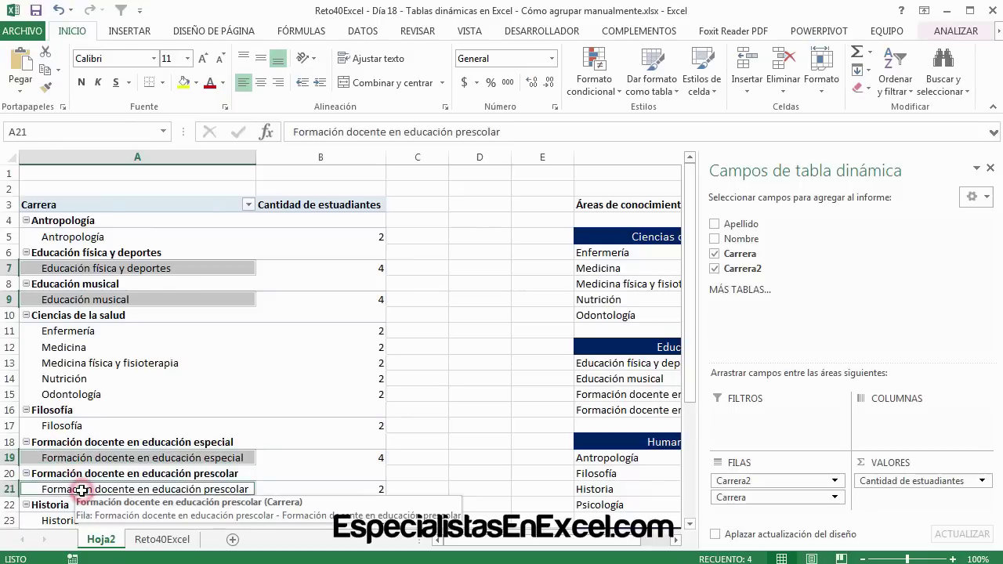
pyautogui.rightClick(81, 489)
pyautogui.click(135, 366)
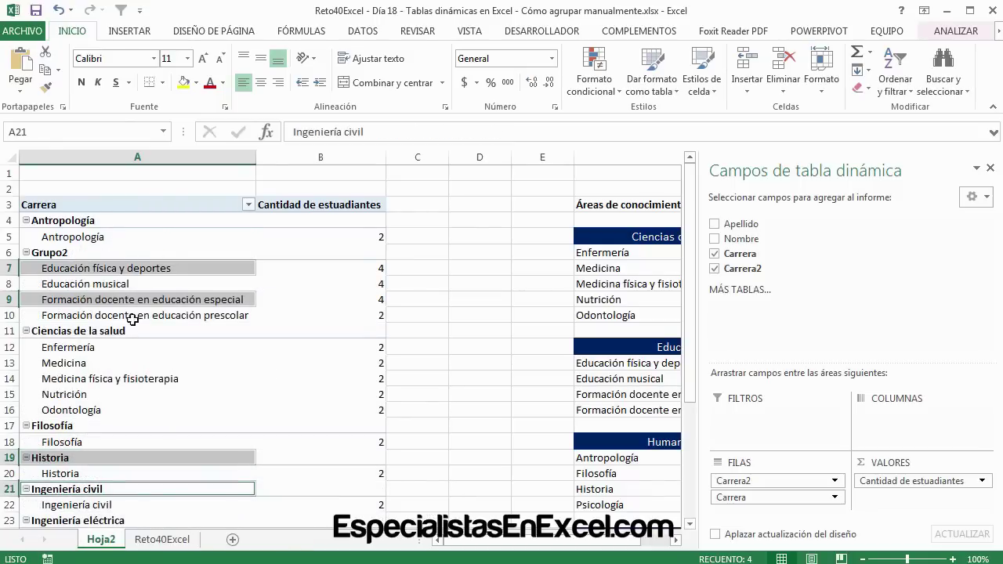
# Rename Grupo2 to 'Educación' using the name copied from the area list
pyautogui.click(76, 254)
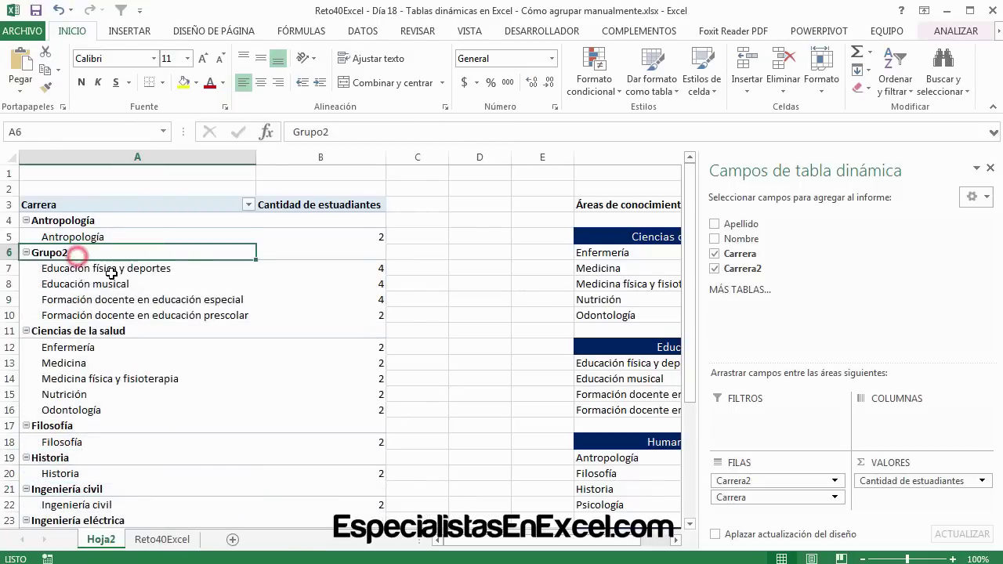
pyautogui.click(670, 346)
pyautogui.doubleClick(670, 347)
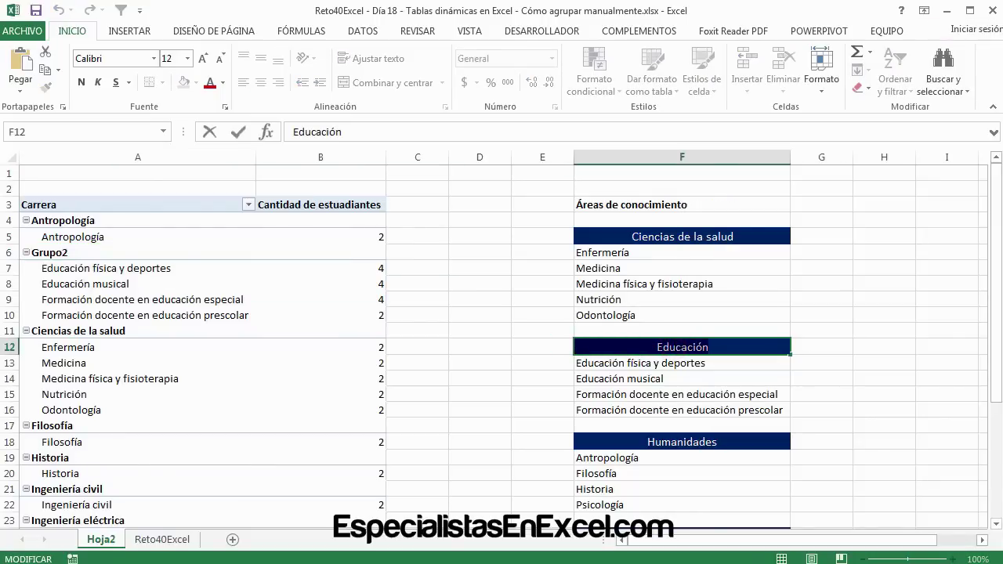
pyautogui.click(43, 253)
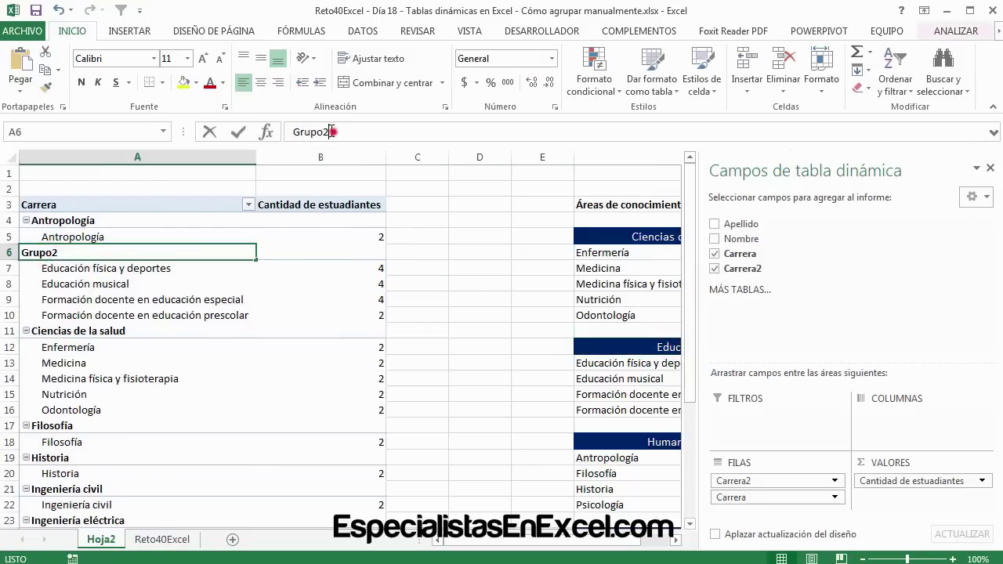
pyautogui.doubleClick(332, 131)
pyautogui.hotkey('ctrl', 'v')
pyautogui.press('Return')
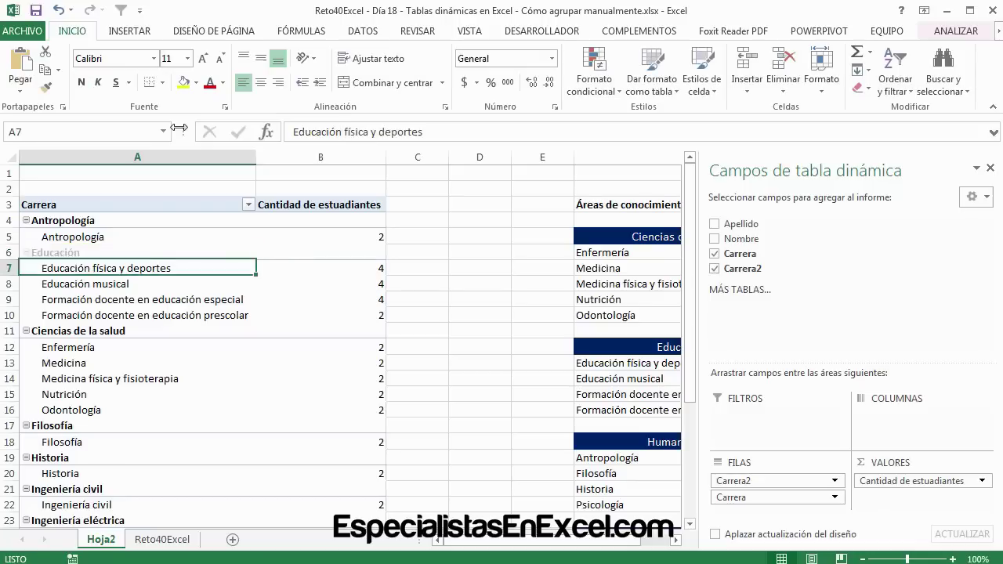
pyautogui.click(489, 404)
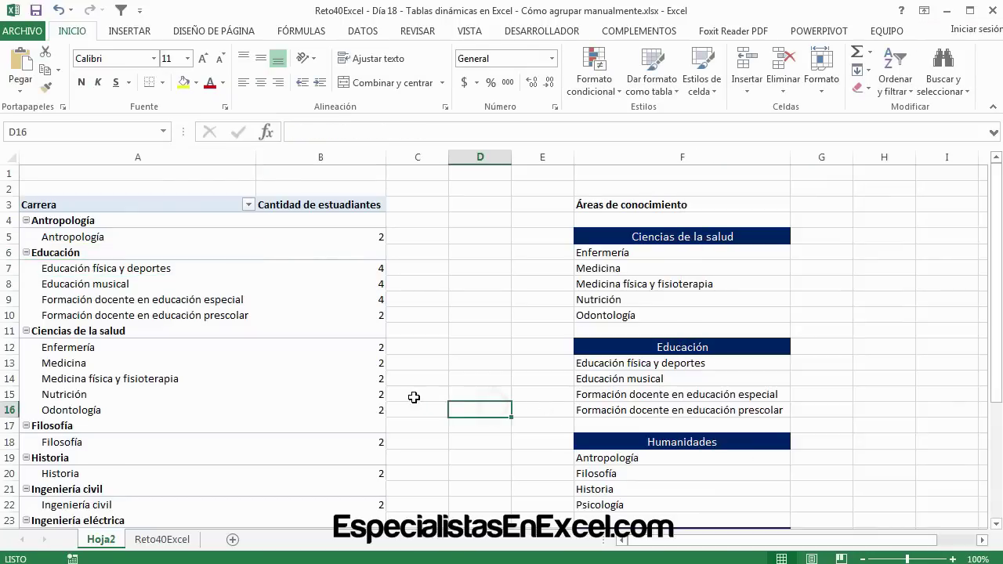
pyautogui.click(95, 237)
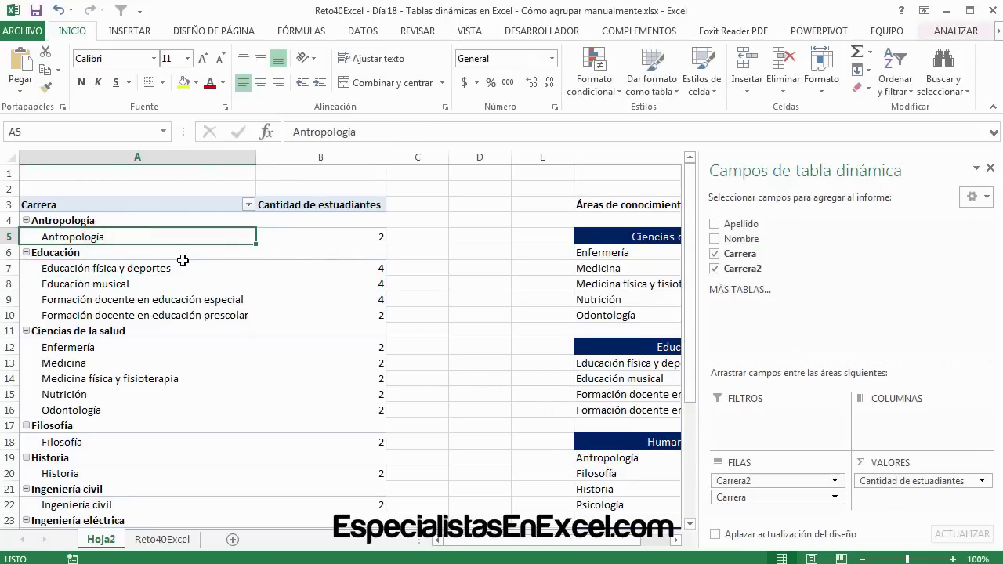
# Group Antropología, Filosofía, Historia and Psicología into a new pivot group
pyautogui.scroll(-1, 182, 262)
pyautogui.keyDown('ctrl'); pyautogui.click(88, 397); pyautogui.keyUp('ctrl')
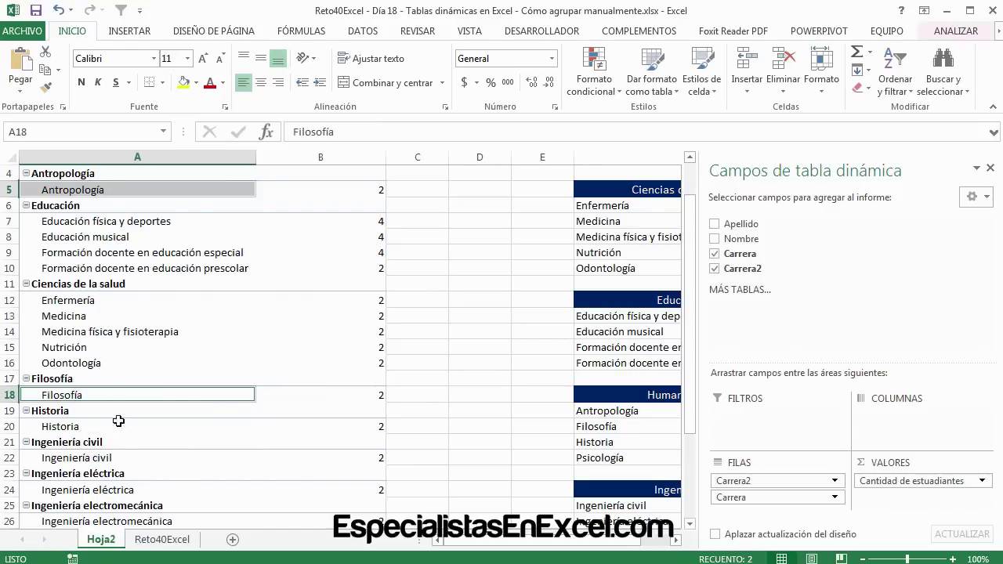
pyautogui.keyDown('ctrl'); pyautogui.click(69, 429); pyautogui.keyUp('ctrl')
pyautogui.scroll(-1, 75, 430)
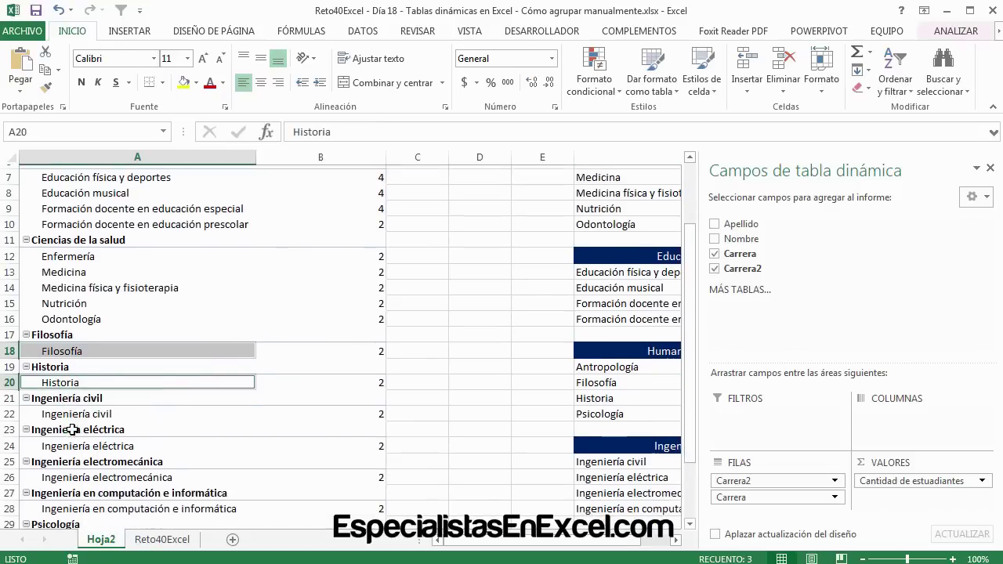
pyautogui.scroll(-1, 79, 428)
pyautogui.keyDown('ctrl'); pyautogui.click(79, 488); pyautogui.keyUp('ctrl')
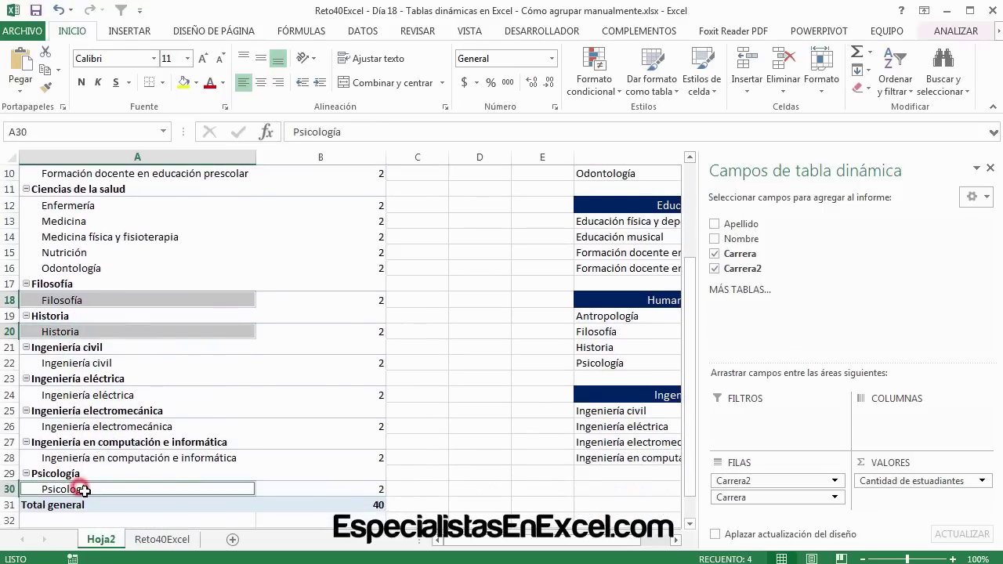
pyautogui.rightClick(81, 489)
pyautogui.click(134, 372)
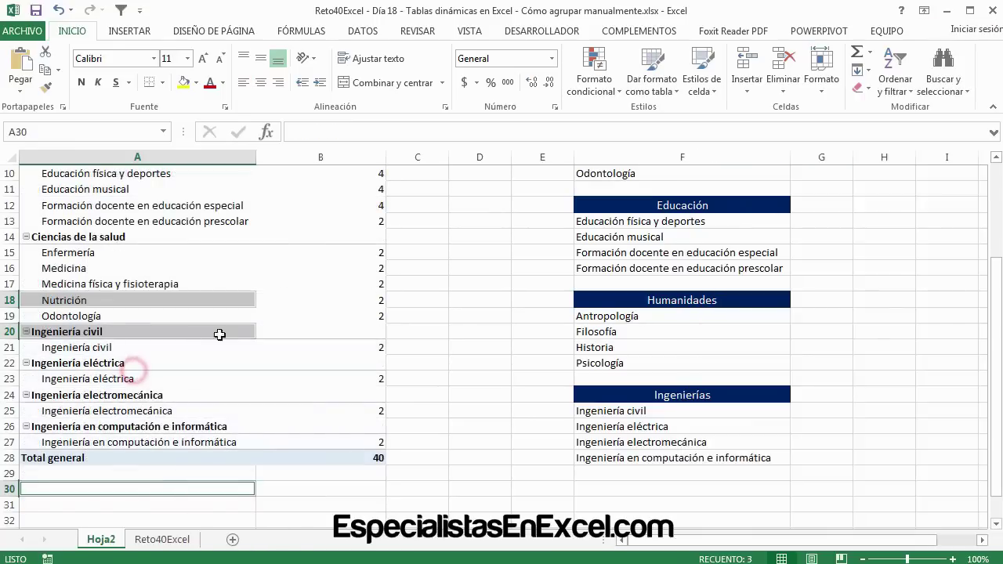
# Rename the Grupo3 heading, mistakenly entering 'Educación'
pyautogui.scroll(2, 239, 406)
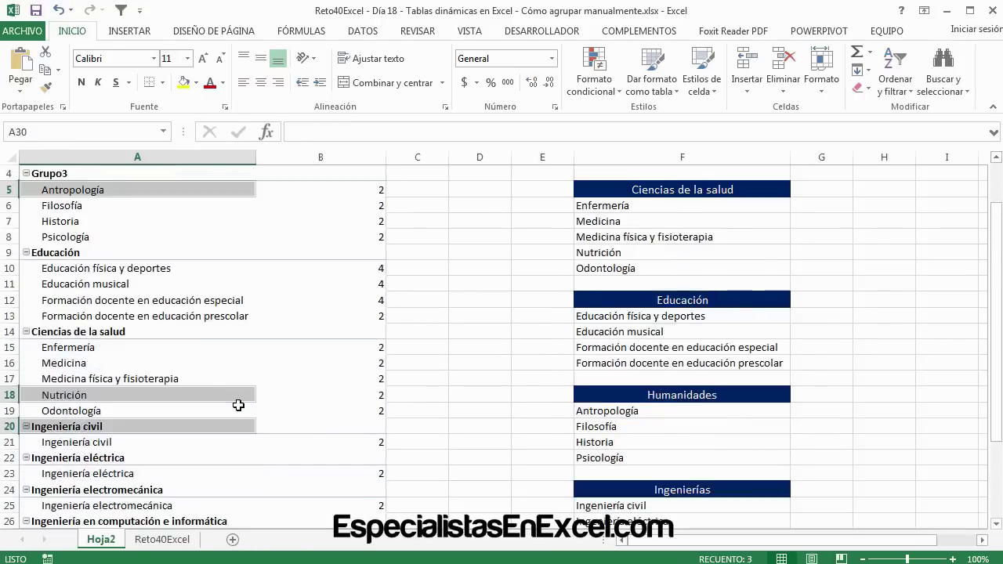
pyautogui.scroll(1, 235, 399)
pyautogui.click(69, 222)
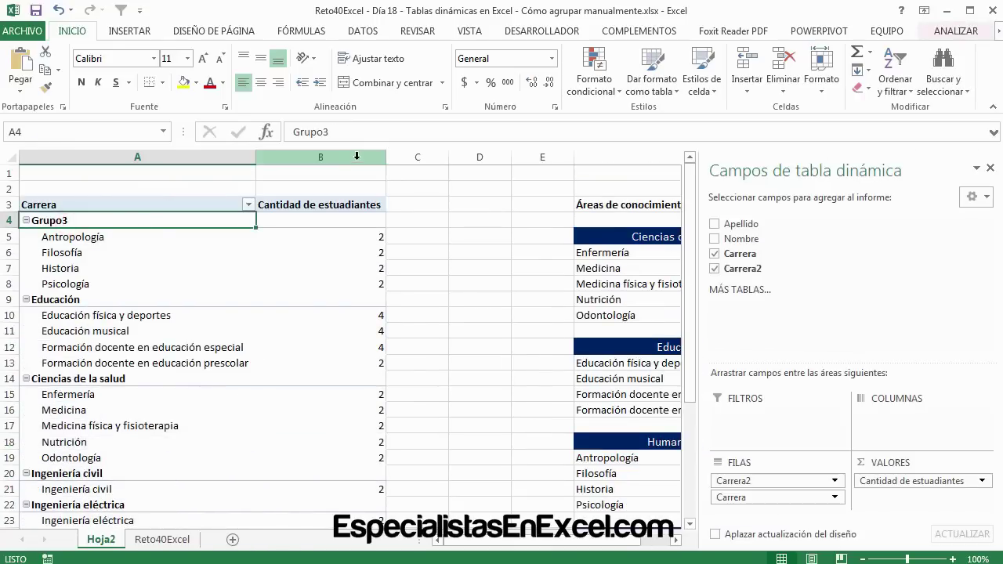
pyautogui.click(652, 442)
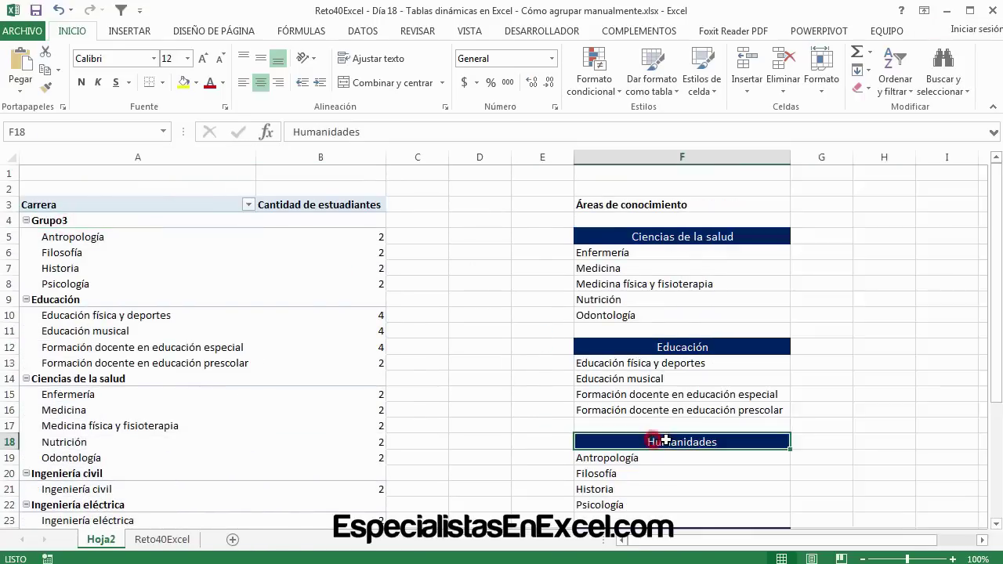
pyautogui.doubleClick(652, 441)
pyautogui.doubleClick(652, 441)
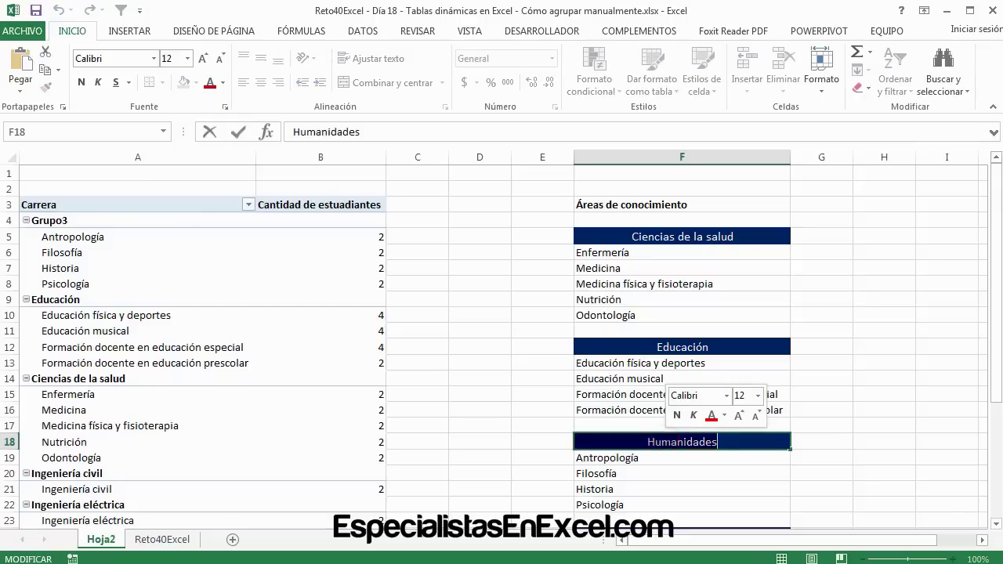
pyautogui.click(47, 221)
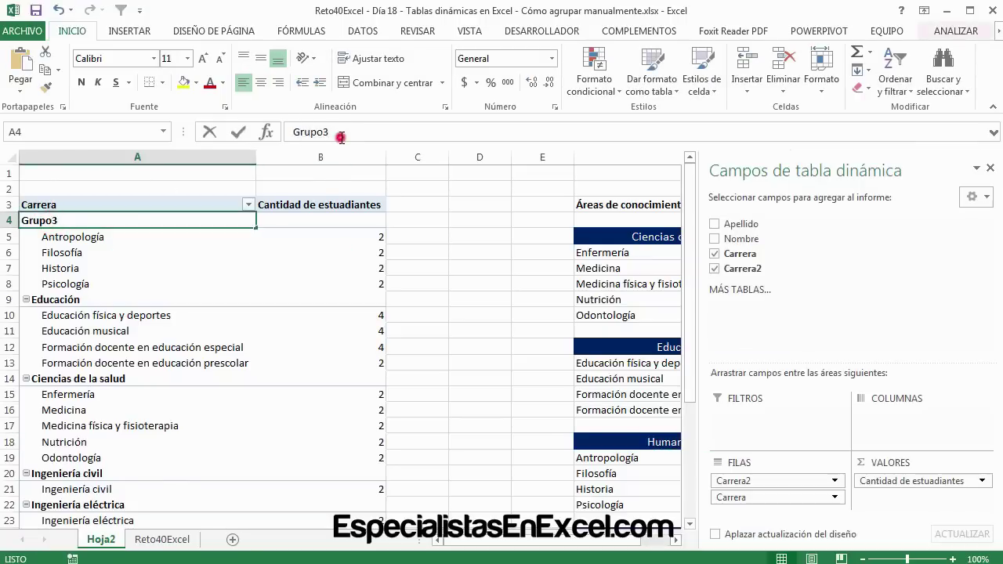
pyautogui.moveTo(341, 133); pyautogui.dragTo(285, 132)
pyautogui.write('Educación')
pyautogui.press('Return')
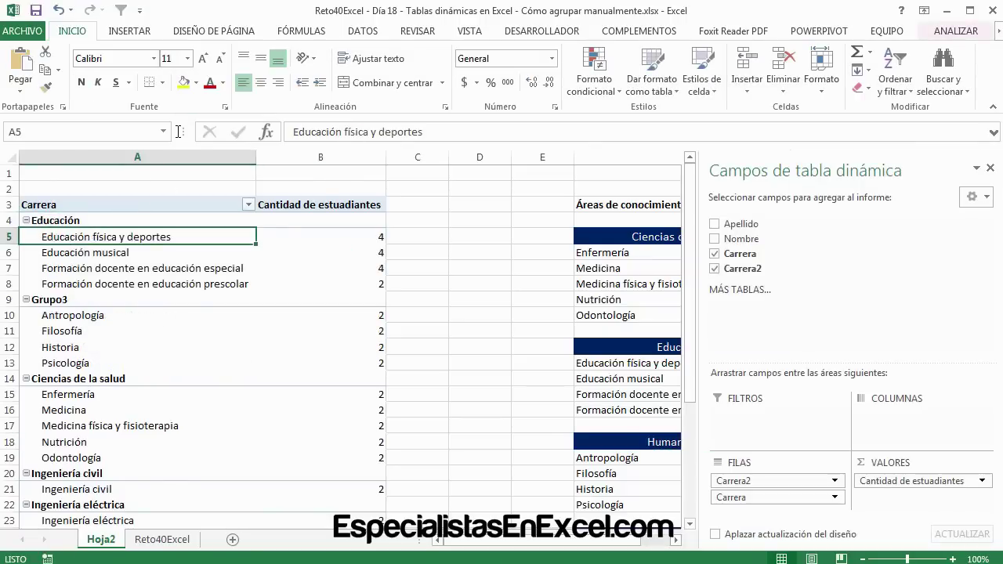
# Correct the group name to 'Humanidades'
pyautogui.click(652, 430)
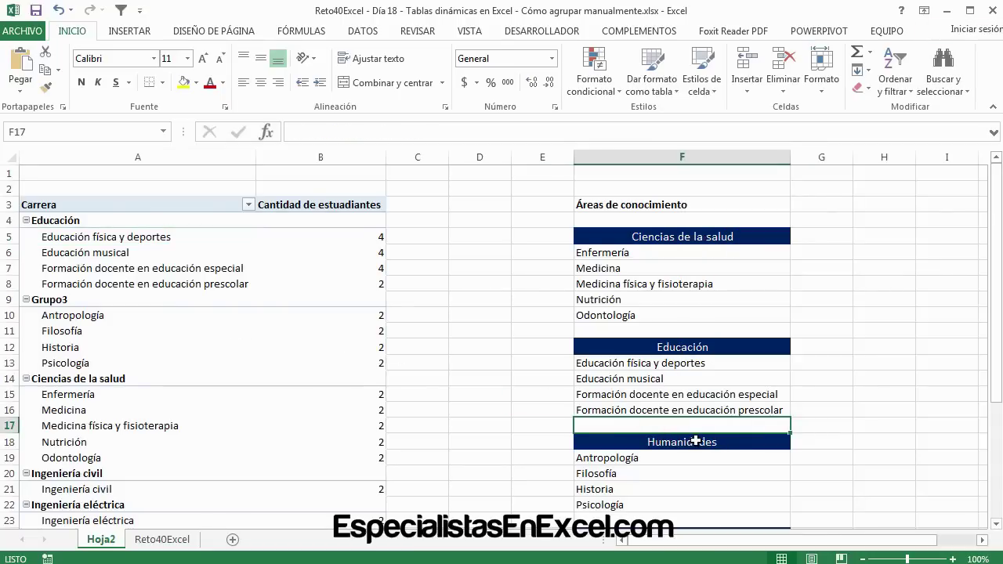
pyautogui.click(688, 442)
pyautogui.doubleClick(688, 442)
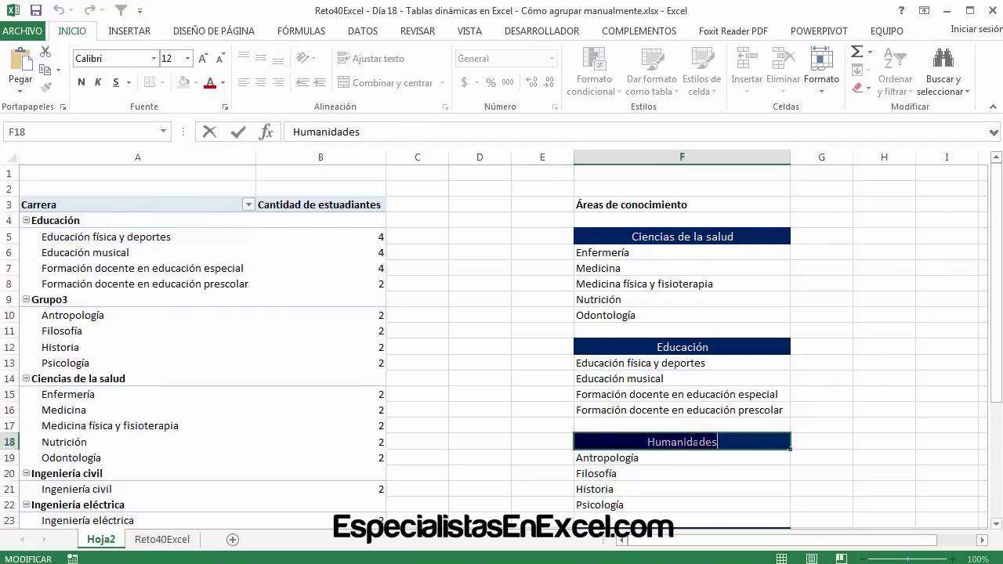
pyautogui.press('Escape')
pyautogui.click(56, 299)
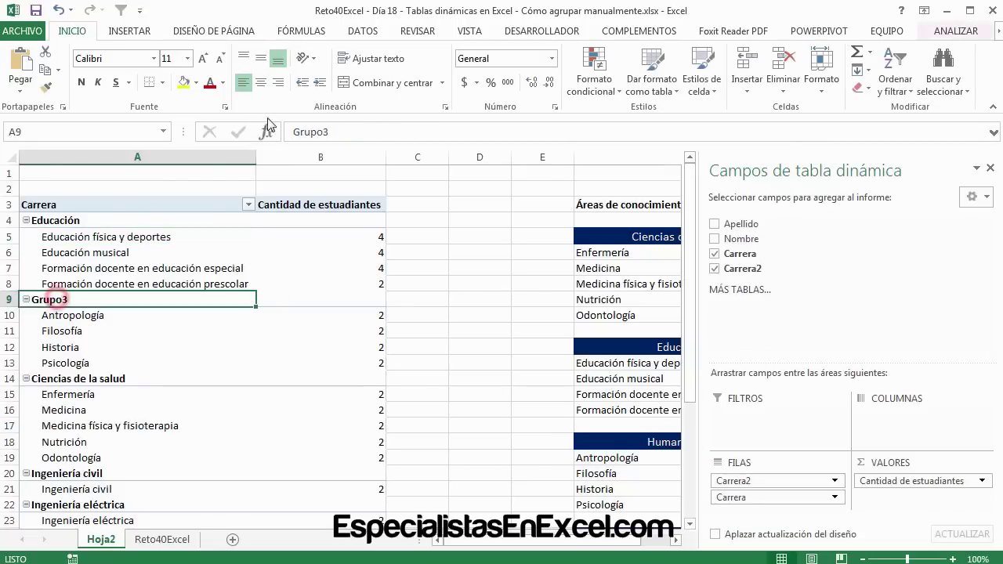
pyautogui.doubleClick(327, 131)
pyautogui.write('Humanidades')
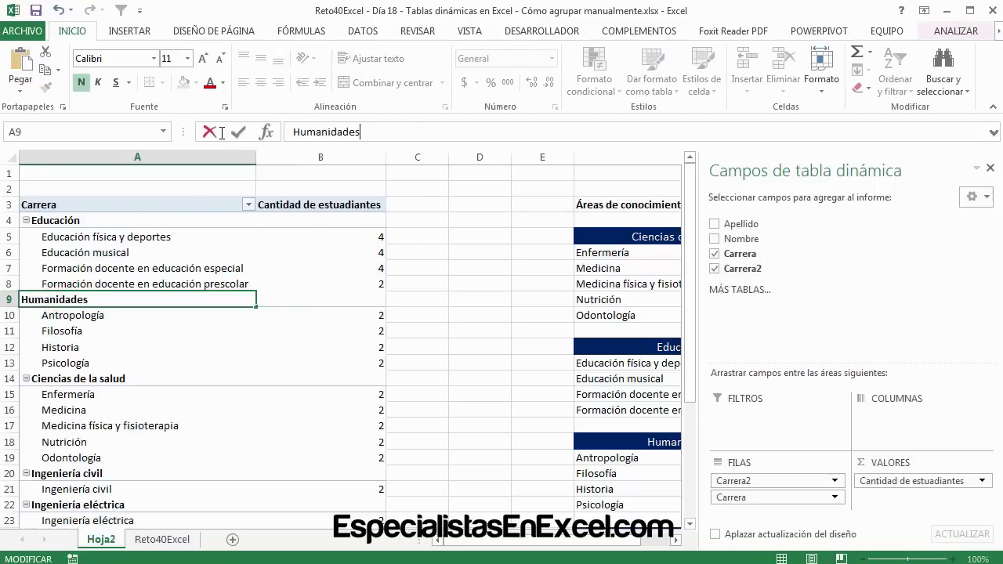
pyautogui.press('Return')
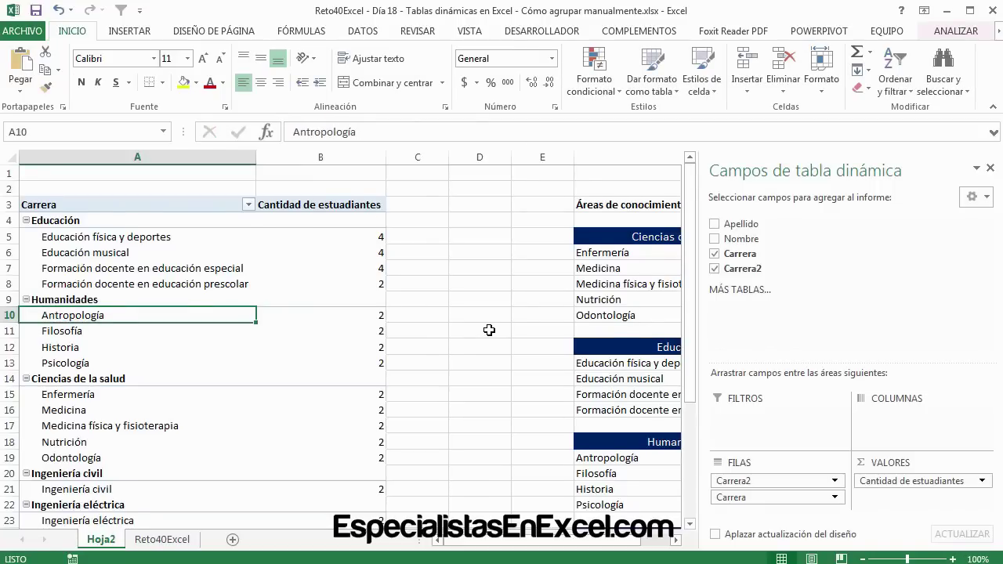
pyautogui.scroll(-2, 489, 330)
# Group the four engineering careers (civil, eléctrica, electromecánica, computación e informática) together
pyautogui.scroll(-1, 489, 330)
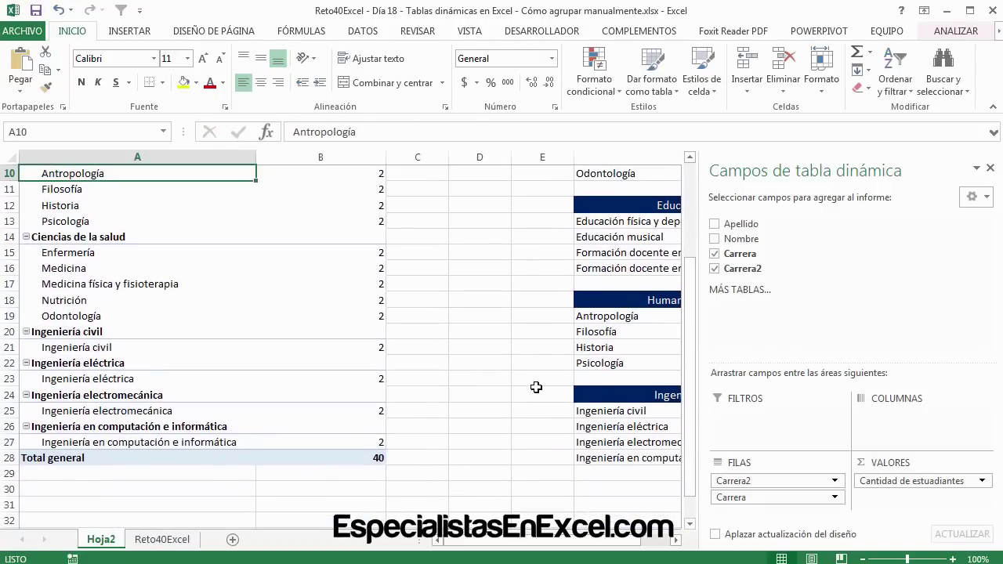
pyautogui.click(522, 390)
pyautogui.scroll(3, 165, 318)
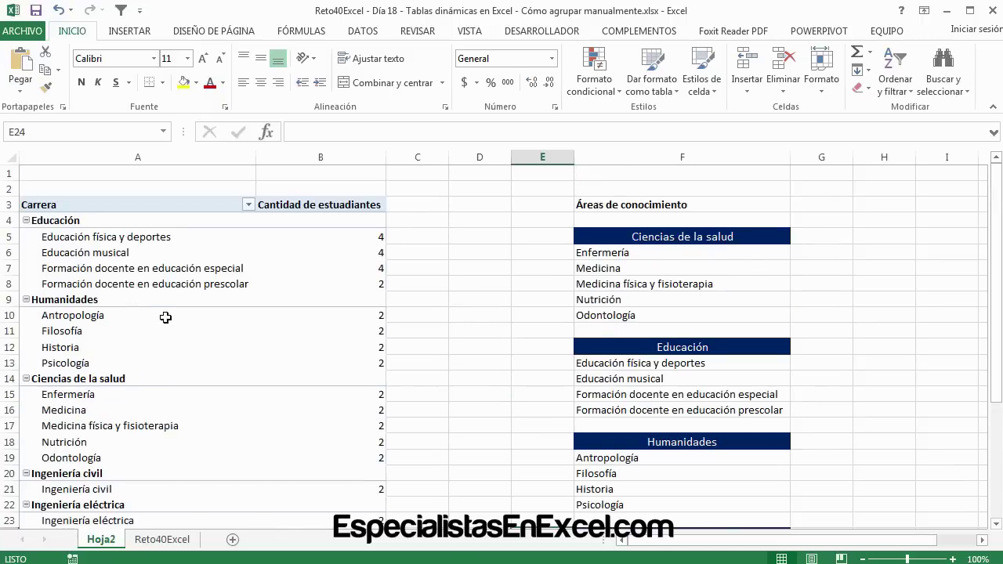
pyautogui.scroll(-4, 165, 317)
pyautogui.click(103, 301)
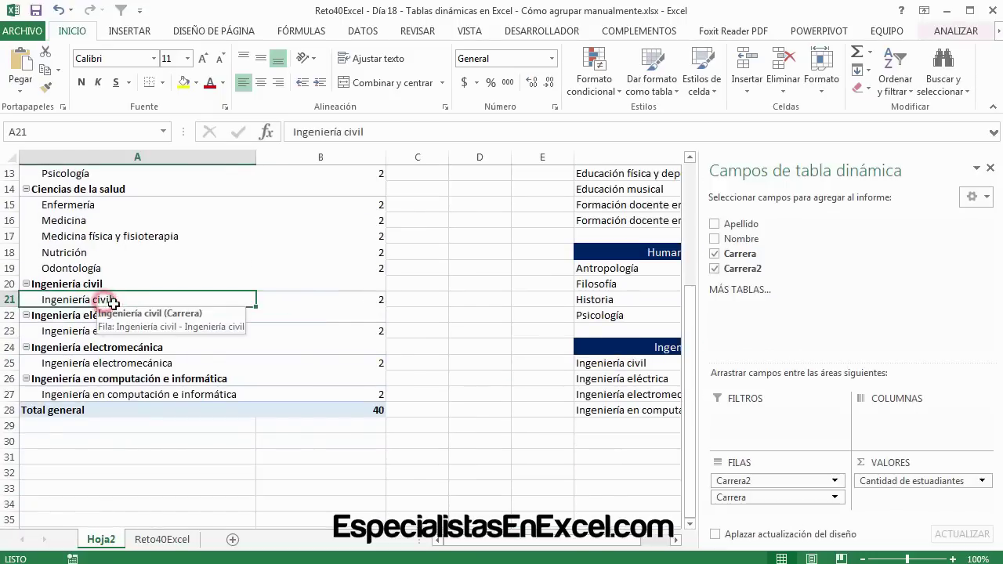
pyautogui.keyDown('ctrl'); pyautogui.click(116, 332); pyautogui.keyUp('ctrl')
pyautogui.keyDown('ctrl'); pyautogui.click(151, 365); pyautogui.keyUp('ctrl')
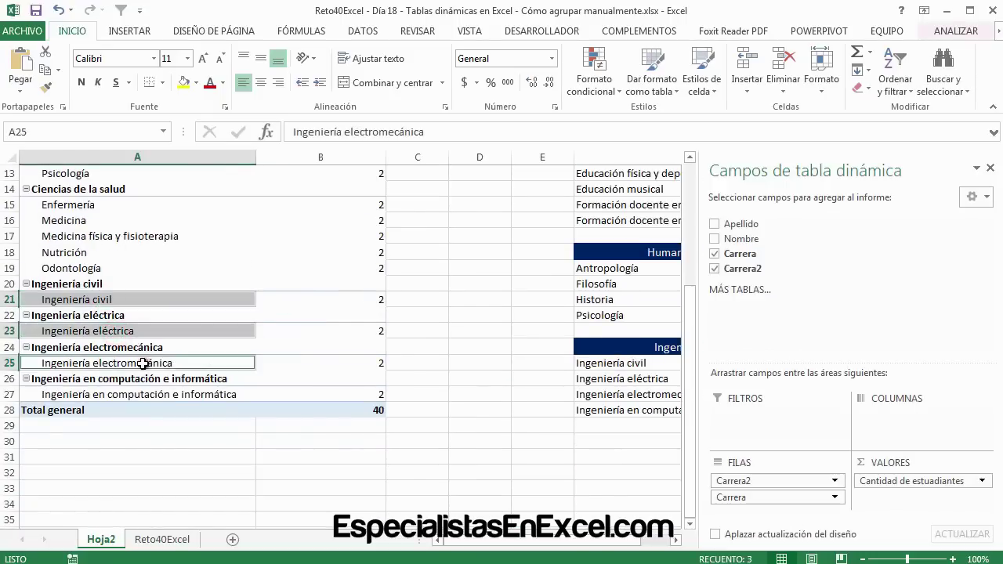
pyautogui.keyDown('ctrl'); pyautogui.click(201, 395); pyautogui.keyUp('ctrl')
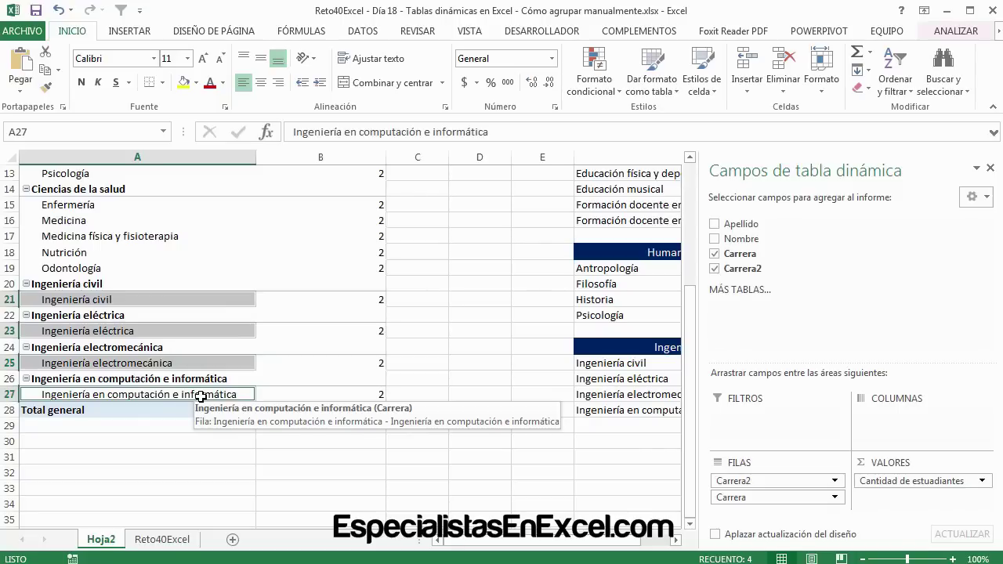
pyautogui.rightClick(201, 389)
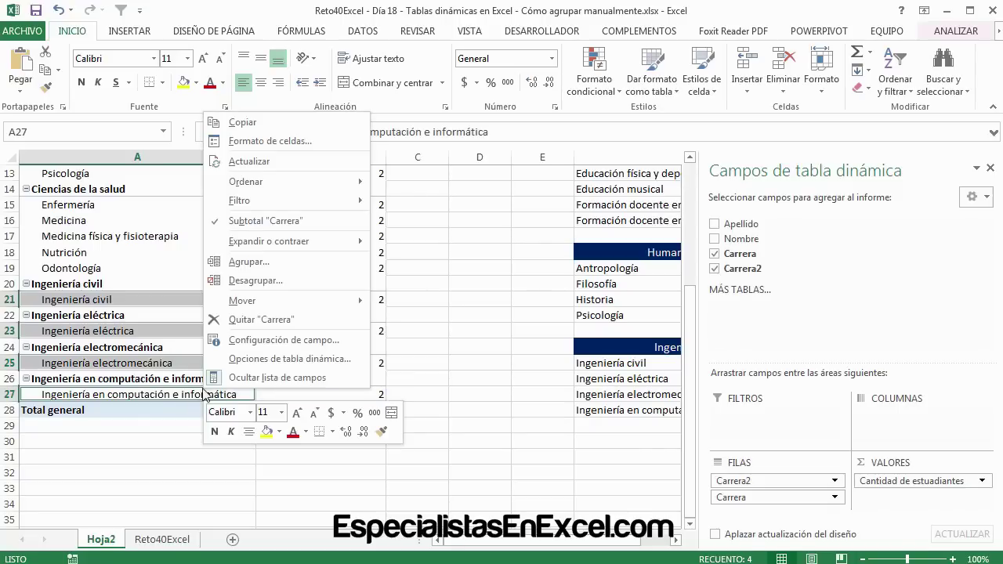
pyautogui.click(245, 263)
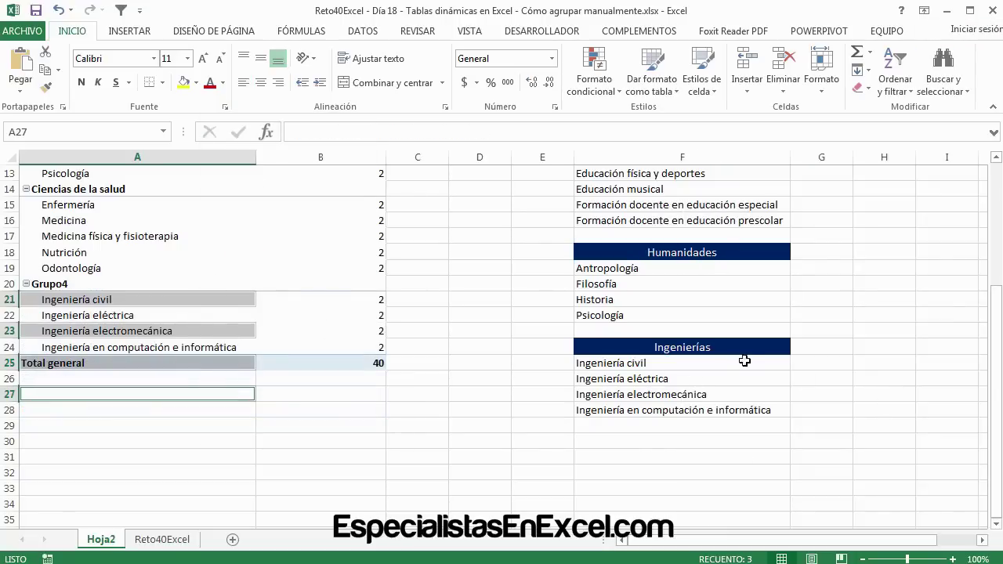
# Rename the new Grupo4 label to Ingenierías, matching the knowledge-area heading
pyautogui.click(673, 347)
pyautogui.doubleClick(693, 346)
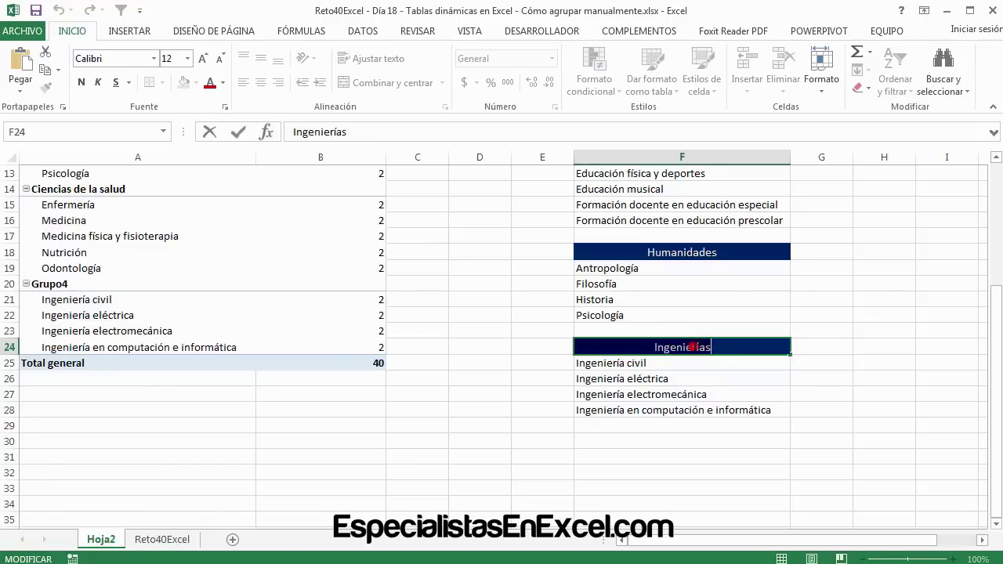
pyautogui.doubleClick(698, 347)
pyautogui.press('Escape')
pyautogui.click(39, 288)
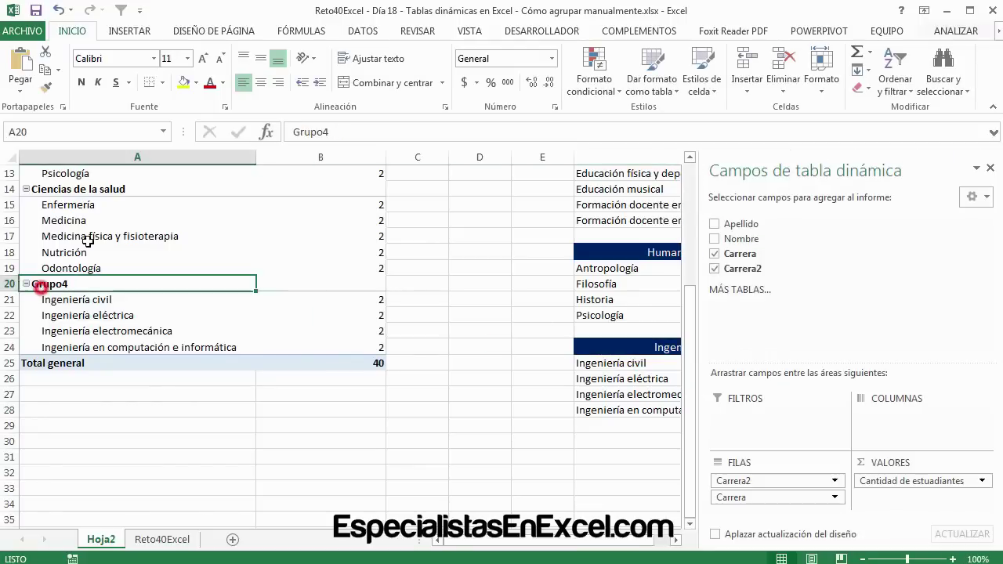
pyautogui.doubleClick(312, 132)
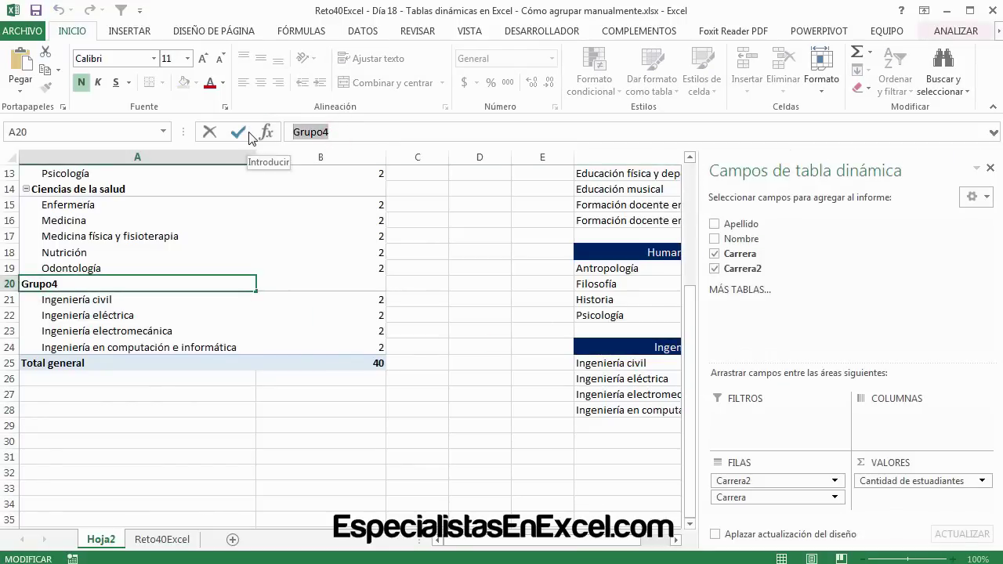
pyautogui.write('Ingenierías')
pyautogui.press('Return')
# Check the grand total of 40 and test collapsing and expanding the Educación group
pyautogui.scroll(4, 449, 282)
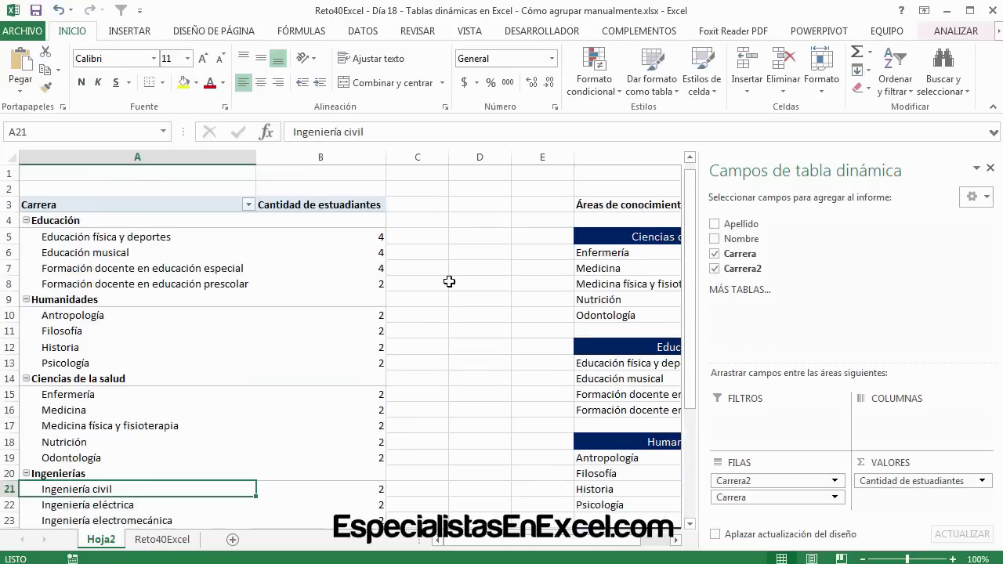
pyautogui.scroll(-3, 97, 332)
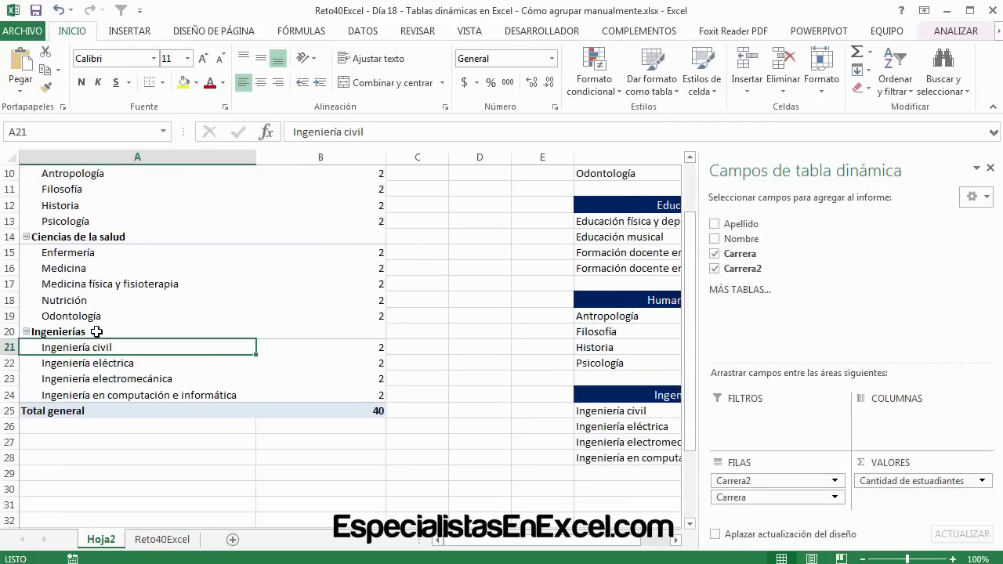
pyautogui.scroll(3, 96, 332)
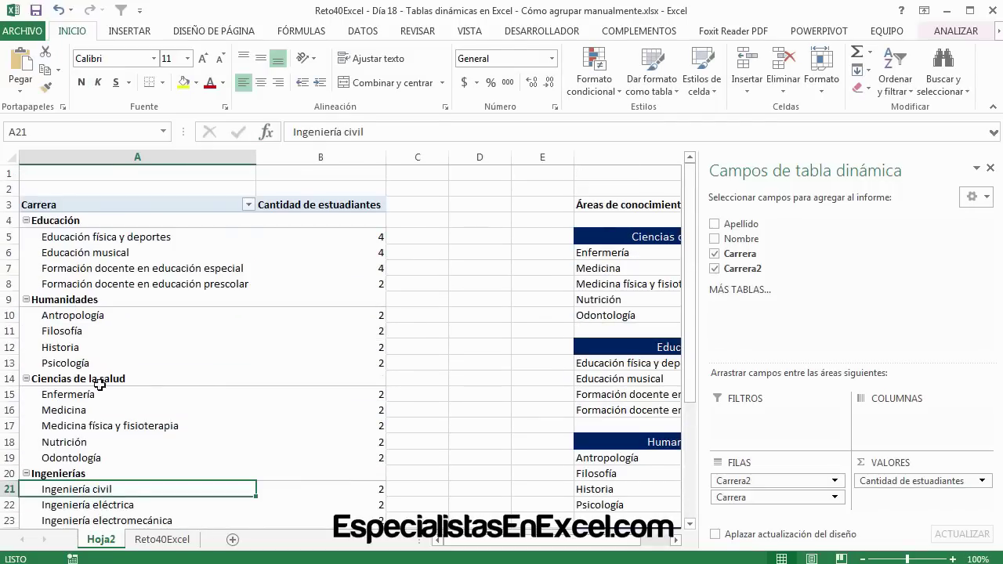
pyautogui.scroll(-3, 99, 384)
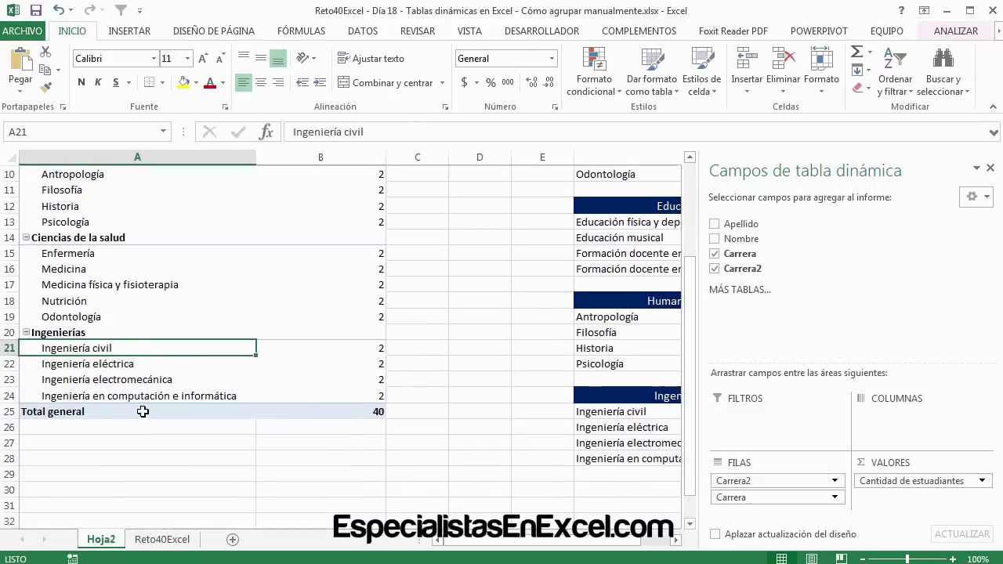
pyautogui.scroll(3, 143, 411)
pyautogui.scroll(-3, 376, 384)
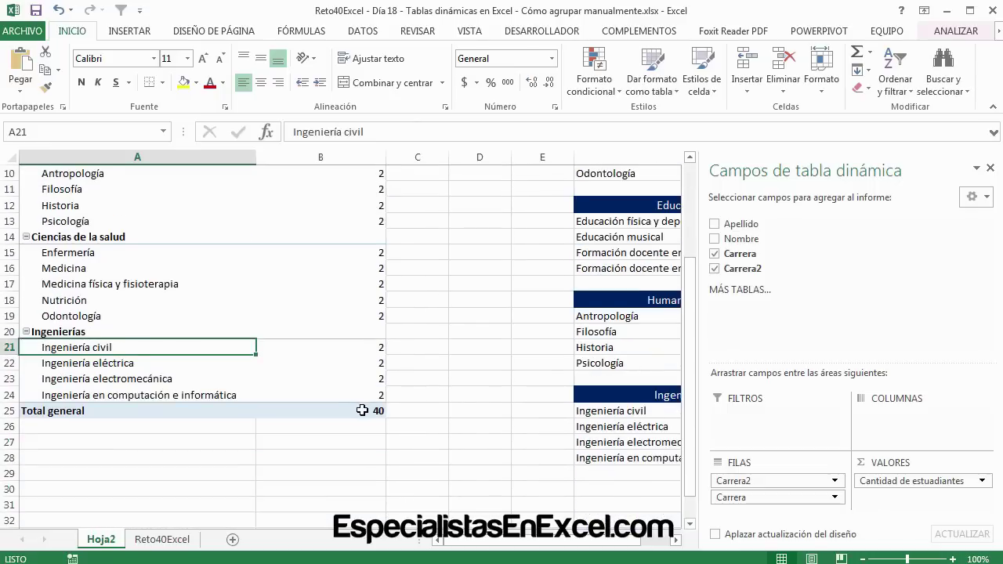
pyautogui.click(362, 411)
pyautogui.scroll(3, 237, 320)
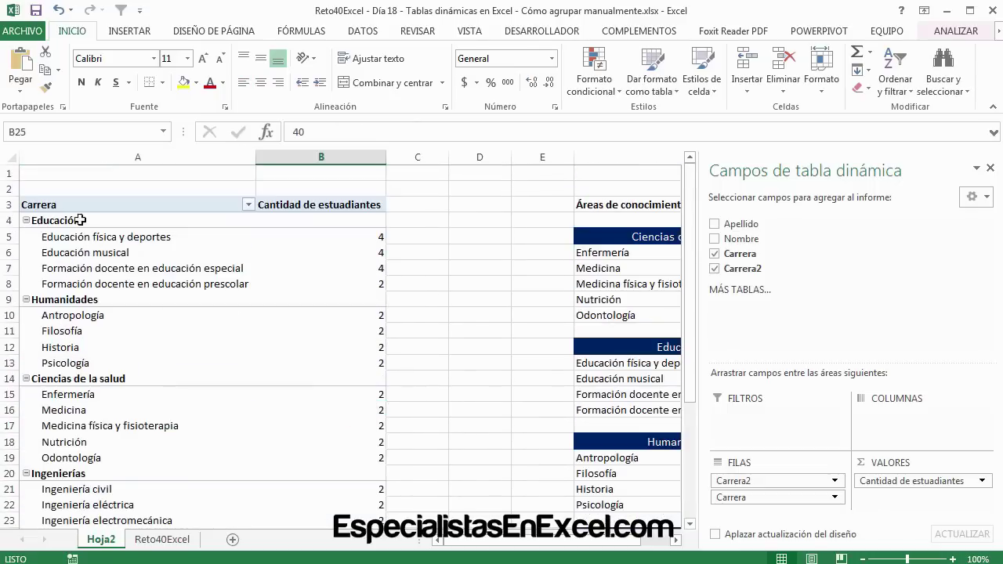
pyautogui.click(26, 221)
pyautogui.click(26, 221)
pyautogui.click(26, 221)
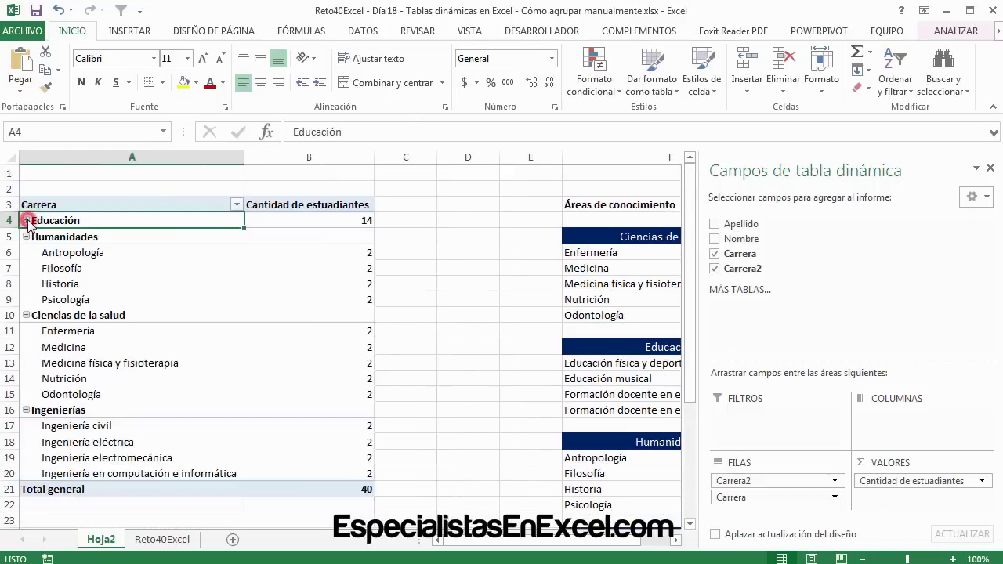
pyautogui.click(25, 221)
pyautogui.click(26, 221)
pyautogui.click(26, 221)
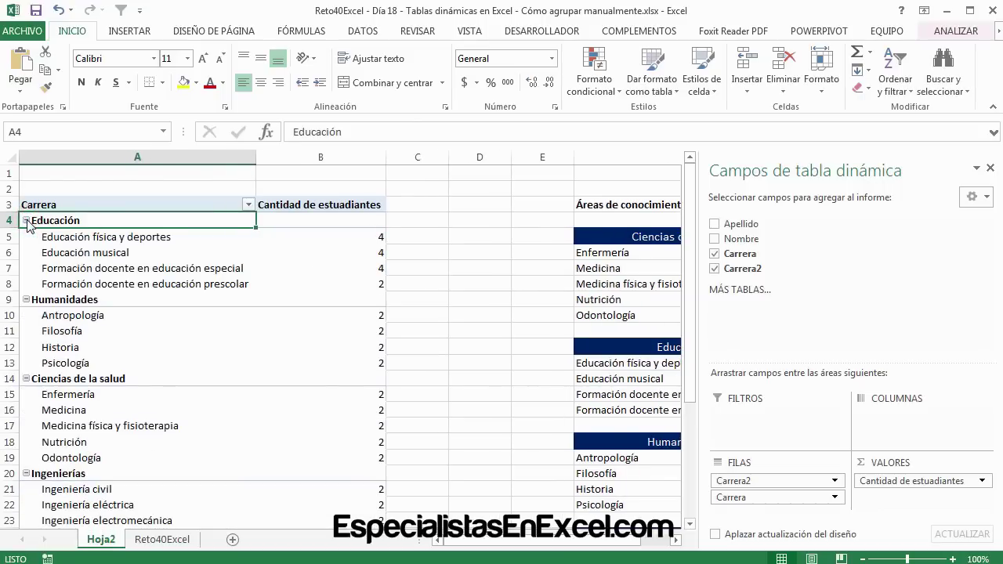
pyautogui.click(26, 221)
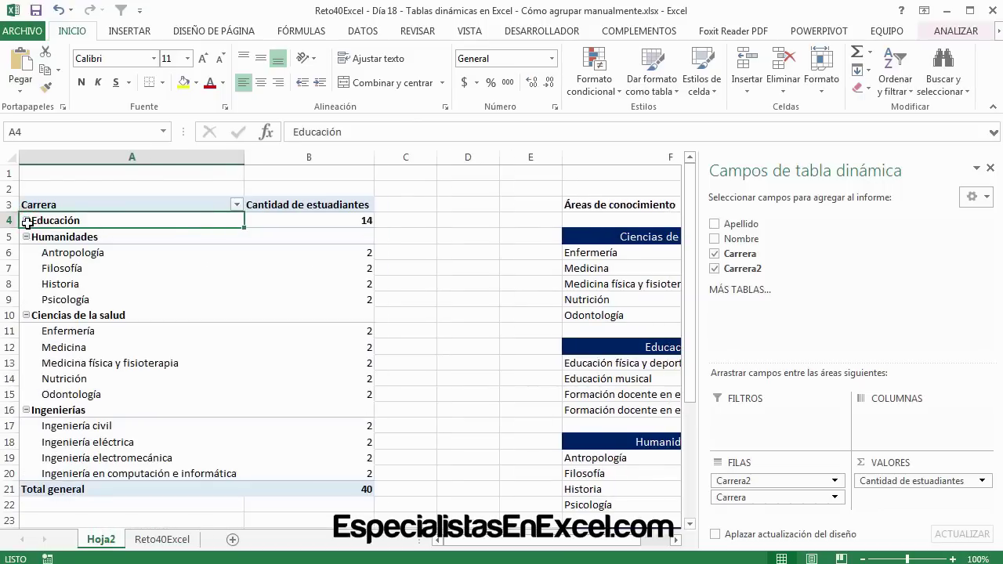
pyautogui.click(26, 221)
# Collapse the entire area field so only the four knowledge-area totals show
pyautogui.rightClick(55, 223)
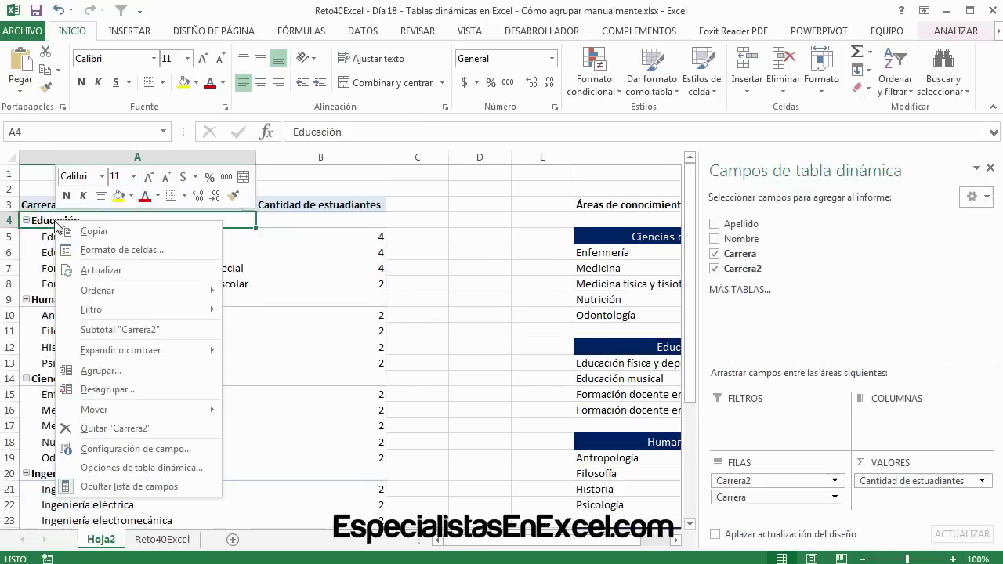
pyautogui.moveTo(126, 356)
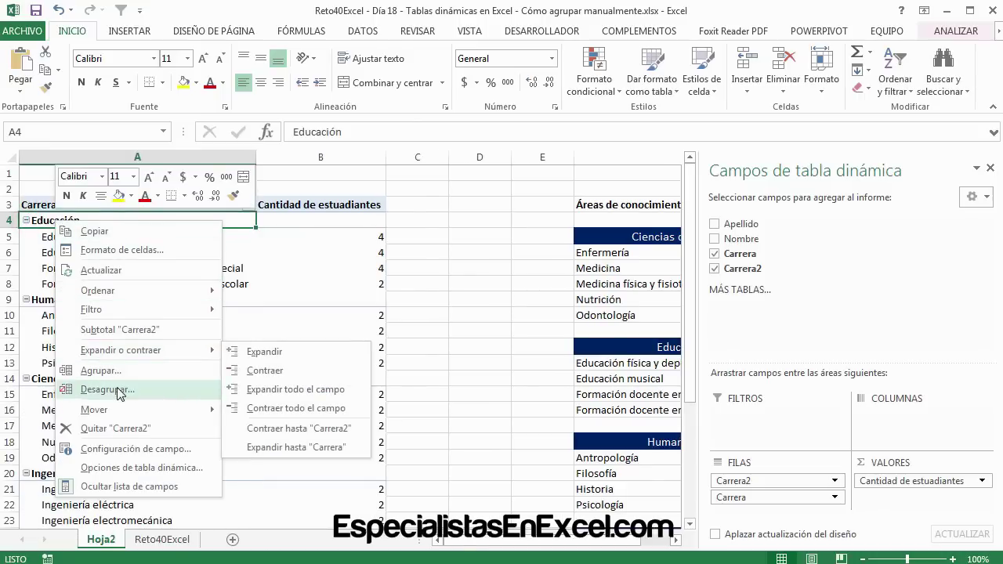
pyautogui.click(318, 411)
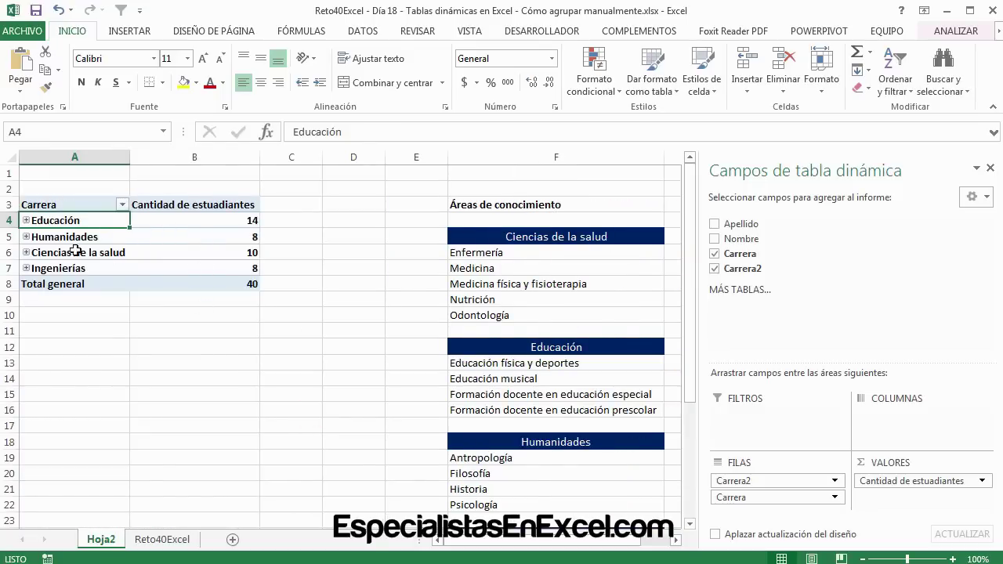
# Expand the whole area field so the knowledge areas list their careers again, then select Humanidades
pyautogui.click(26, 221)
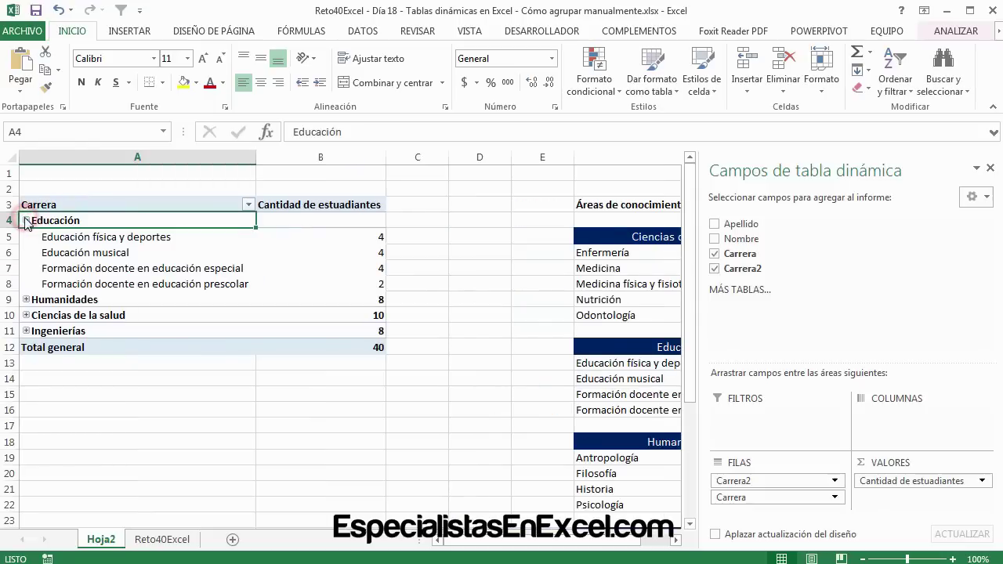
pyautogui.rightClick(85, 220)
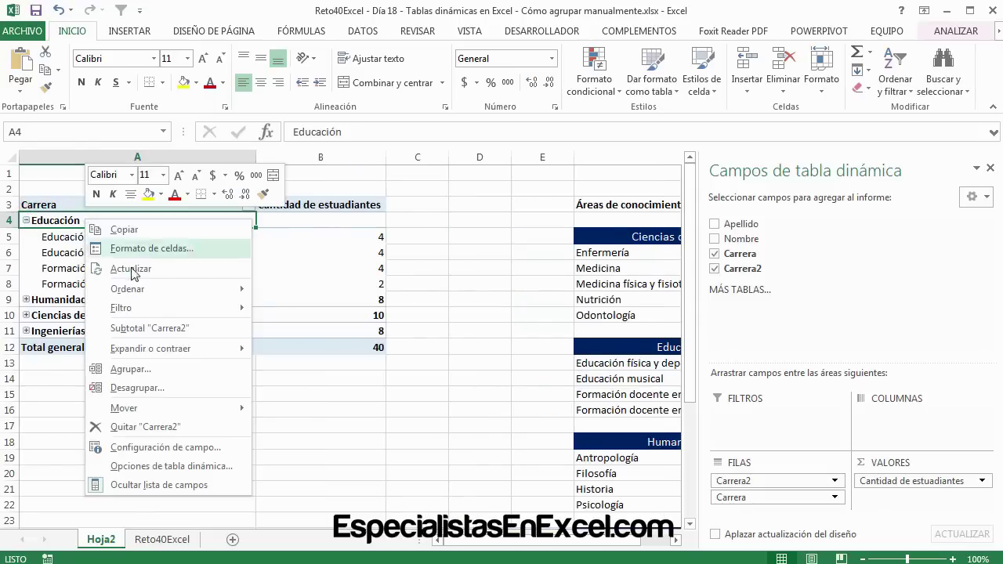
pyautogui.moveTo(168, 355)
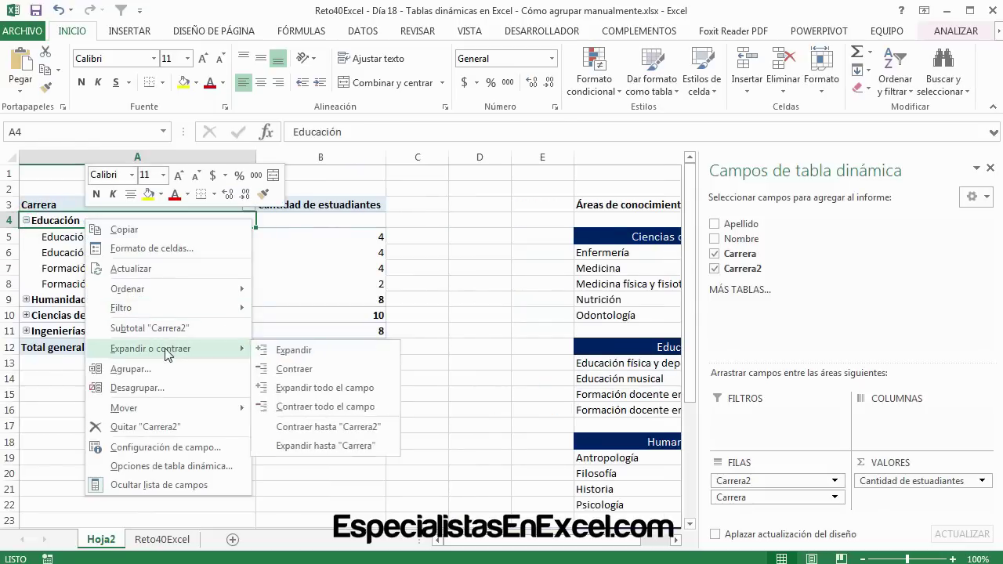
pyautogui.click(358, 390)
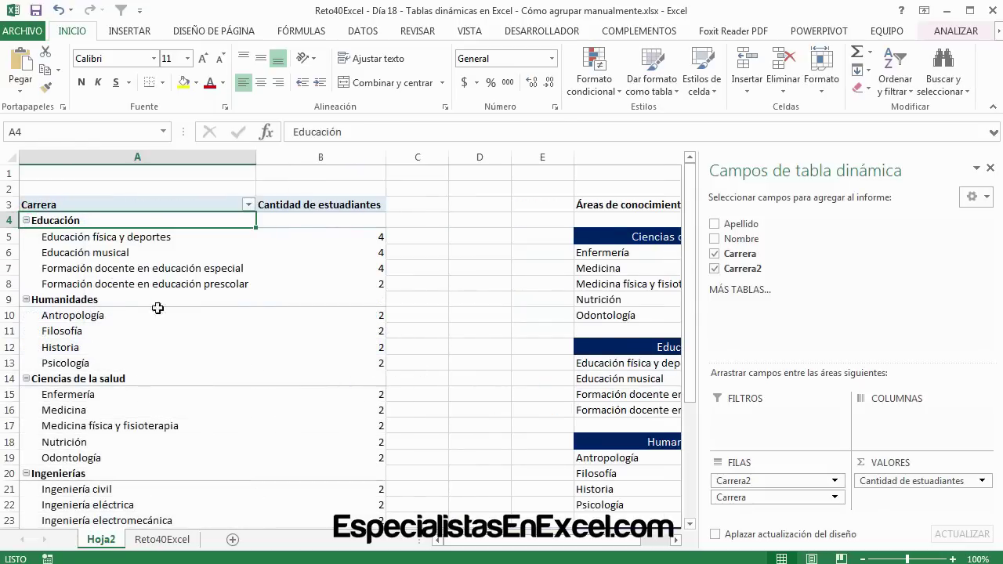
pyautogui.click(373, 302)
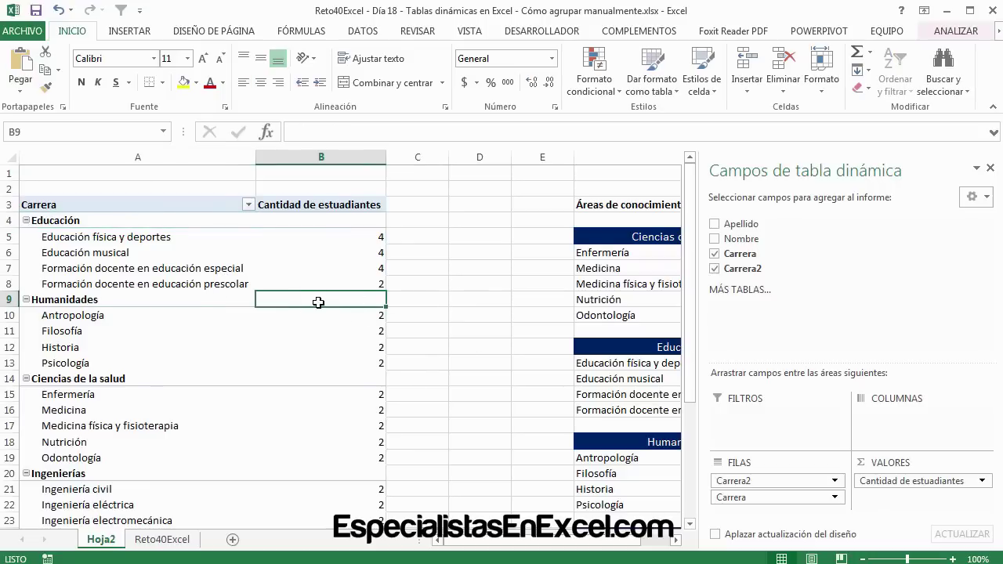
pyautogui.moveTo(318, 303)
pyautogui.click(26, 300)
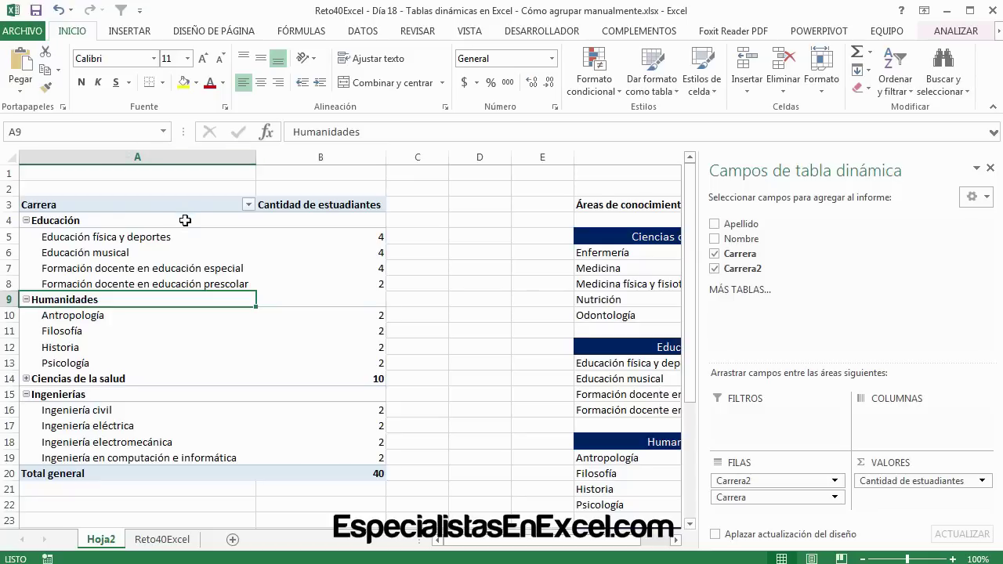
# Turn on Subtotal "Carrera2" so area rows show totals like Educación 14 and Humanidades 8
pyautogui.rightClick(159, 305)
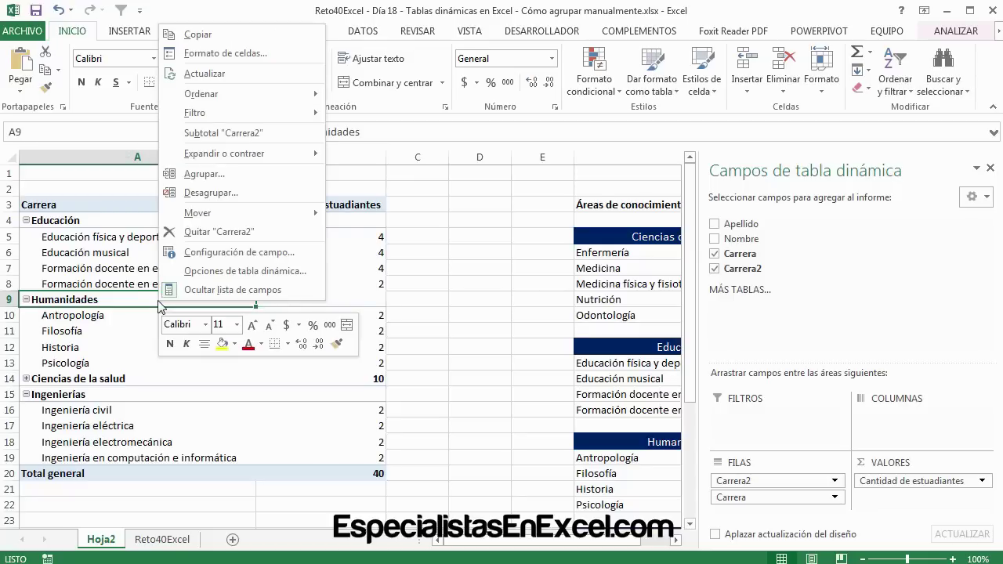
pyautogui.click(205, 135)
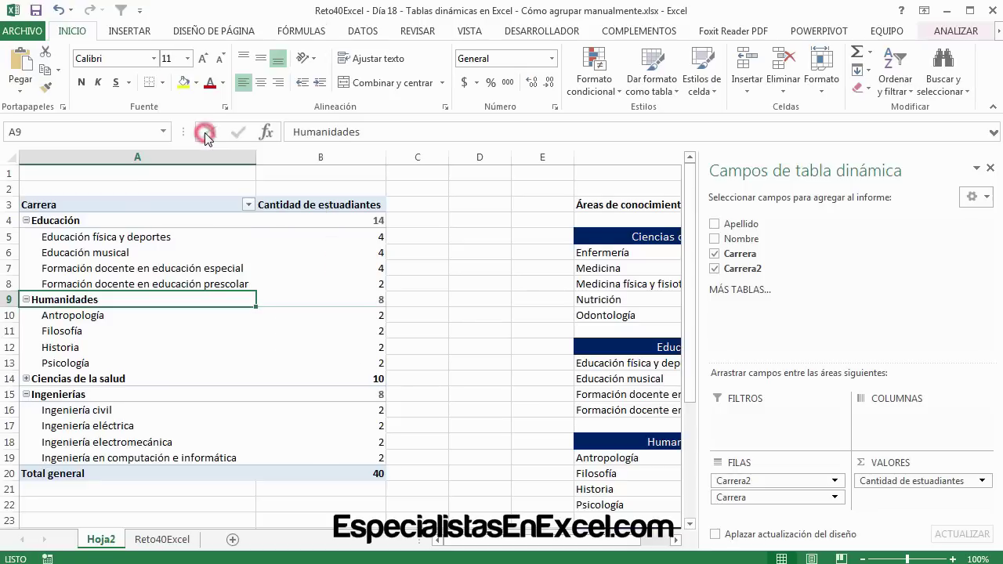
pyautogui.click(373, 221)
pyautogui.click(365, 301)
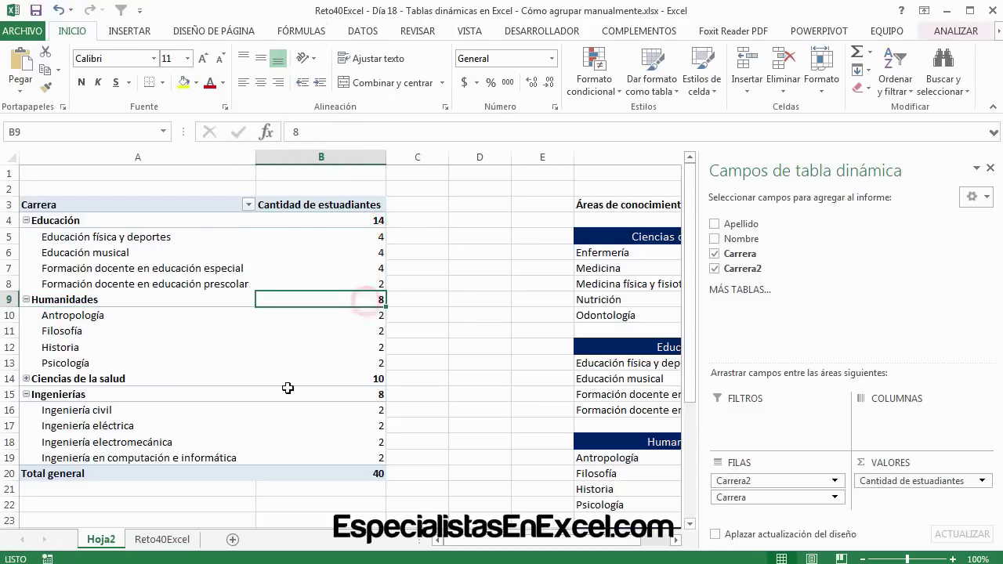
# Collapse the entire area field, then expand it so every area lists its careers
pyautogui.rightClick(73, 222)
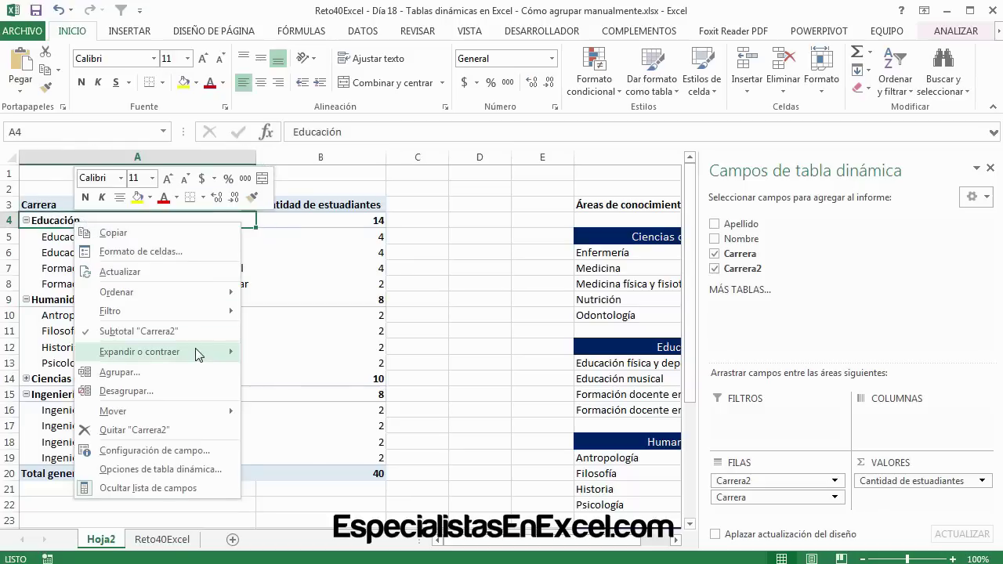
pyautogui.moveTo(199, 353)
pyautogui.click(320, 409)
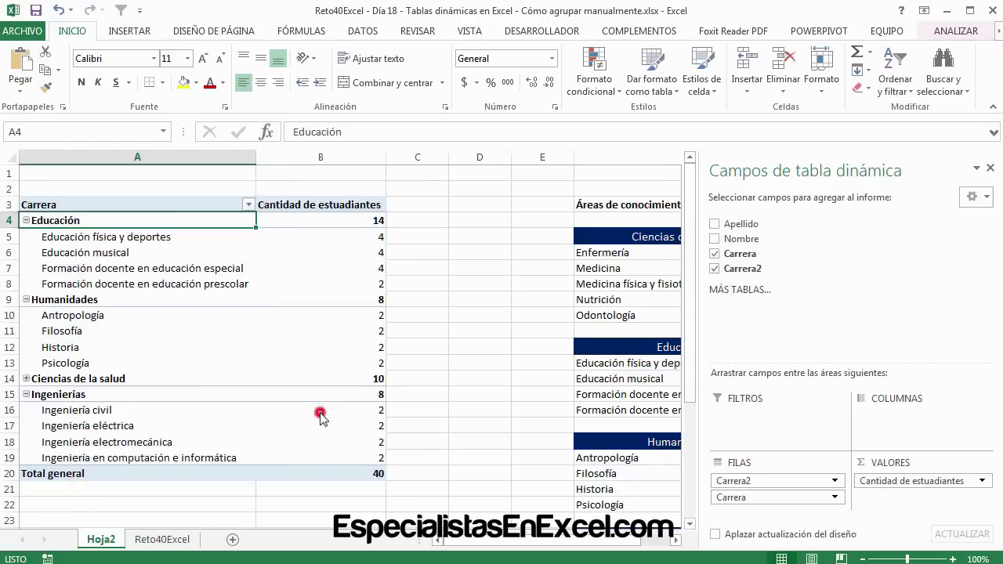
pyautogui.rightClick(69, 223)
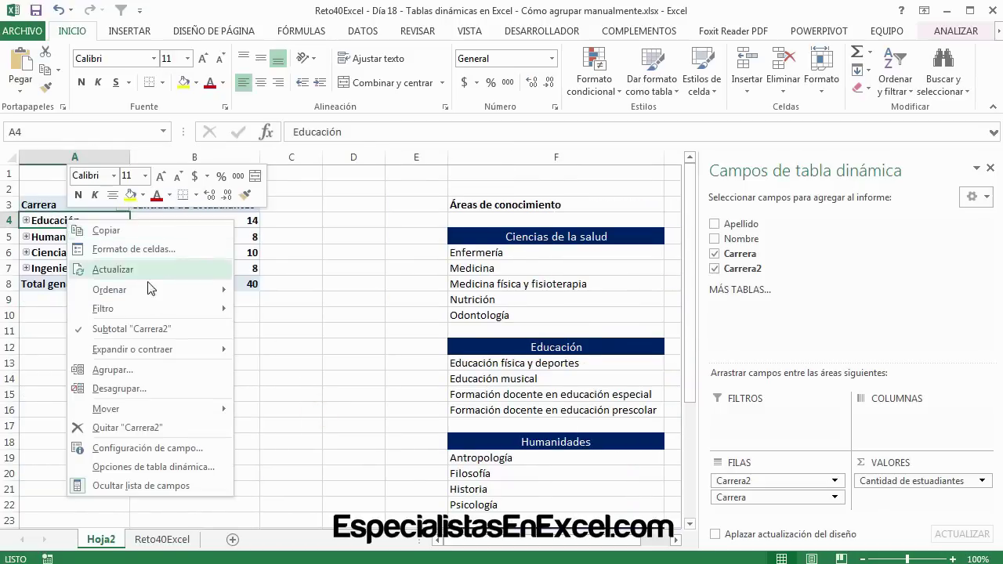
pyautogui.moveTo(143, 356)
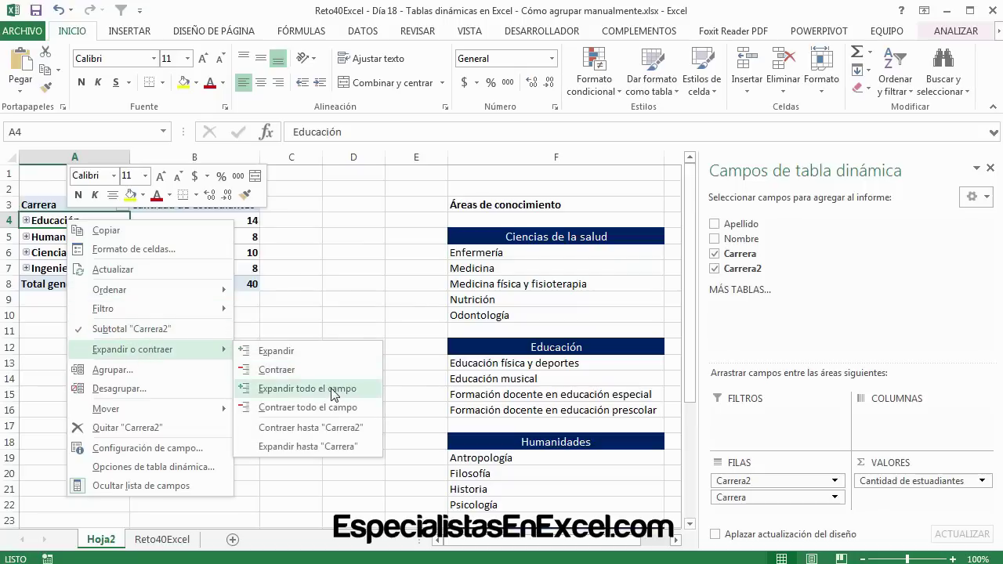
pyautogui.click(307, 387)
pyautogui.click(351, 227)
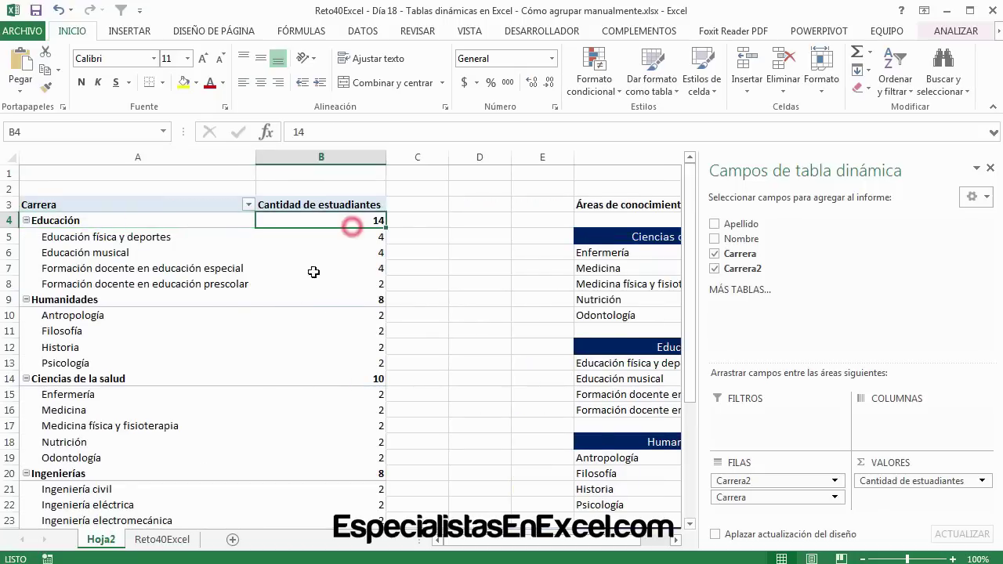
pyautogui.scroll(-4, 291, 324)
pyautogui.scroll(4, 291, 323)
pyautogui.moveTo(292, 323)
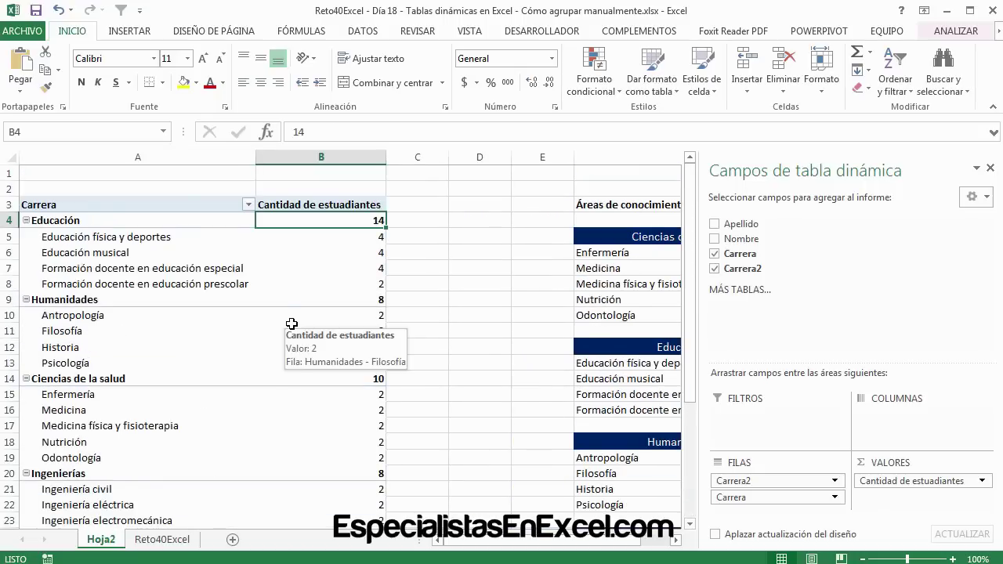